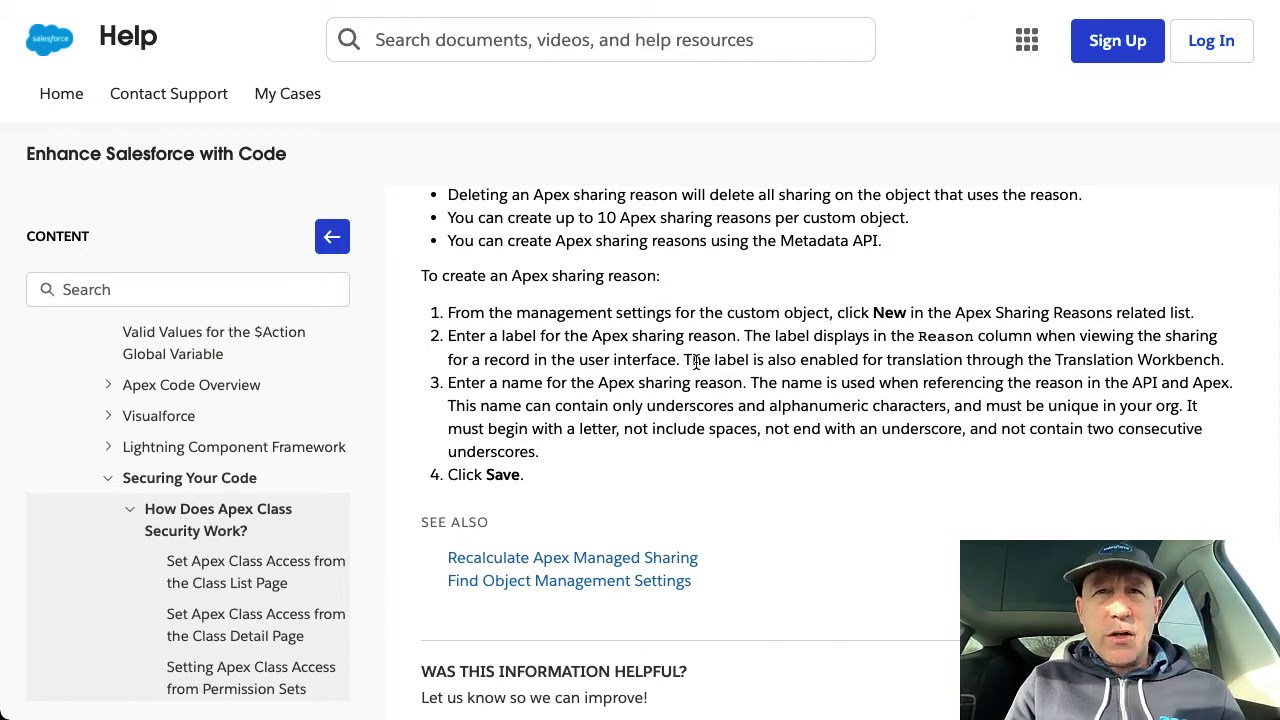
# Review the Create Apex Sharing Reasons article, highlighting key steps and its Classic availability note
pyautogui.moveTo(545, 276); pyautogui.dragTo(651, 276)
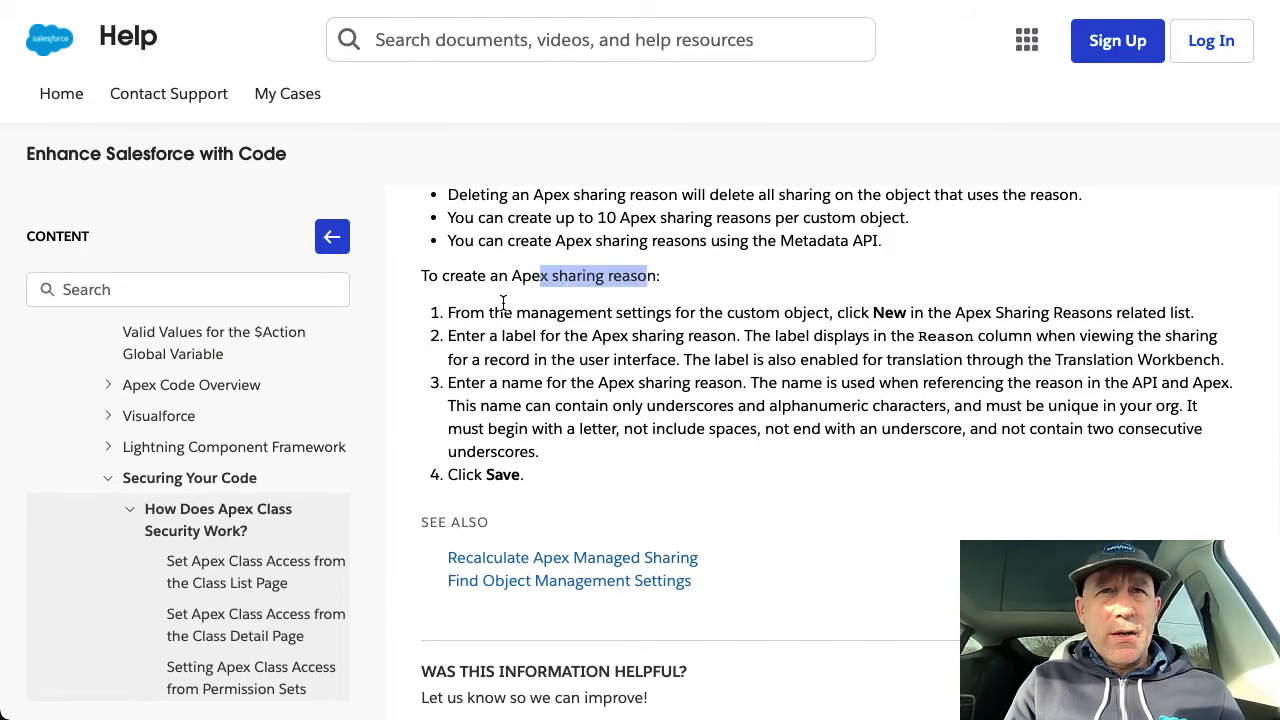
pyautogui.moveTo(514, 312); pyautogui.dragTo(851, 318)
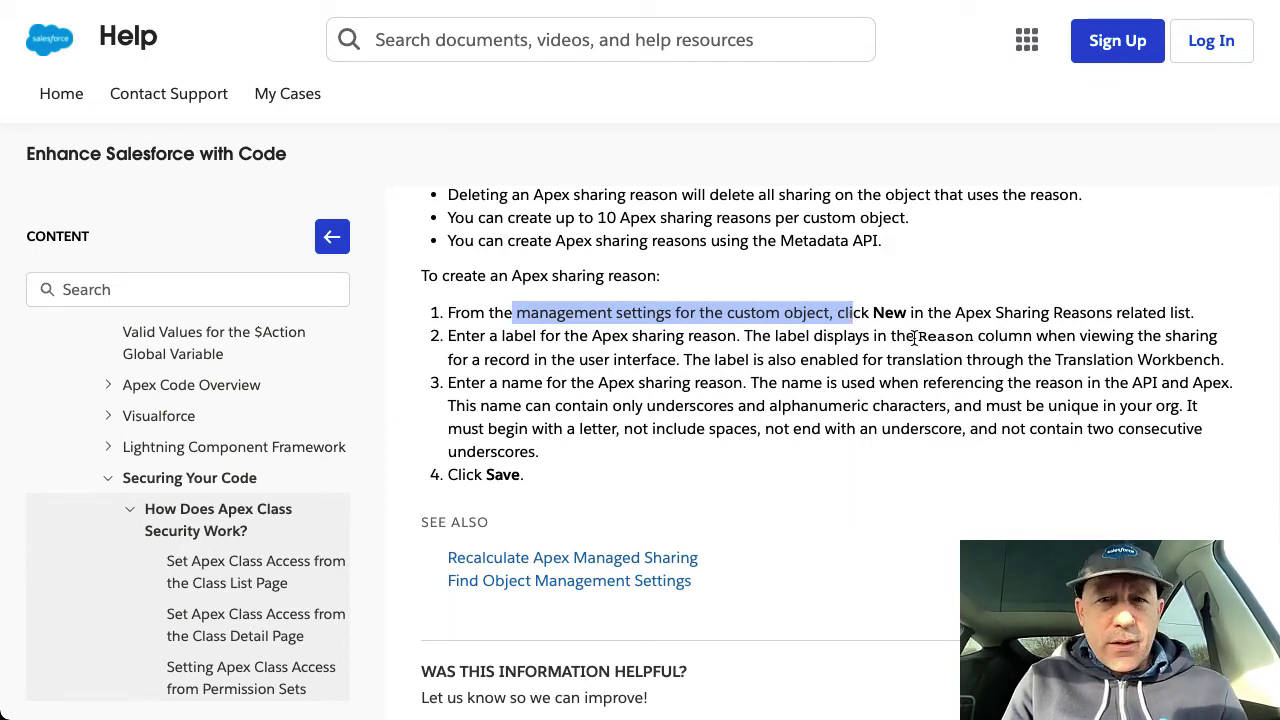
pyautogui.click(913, 331)
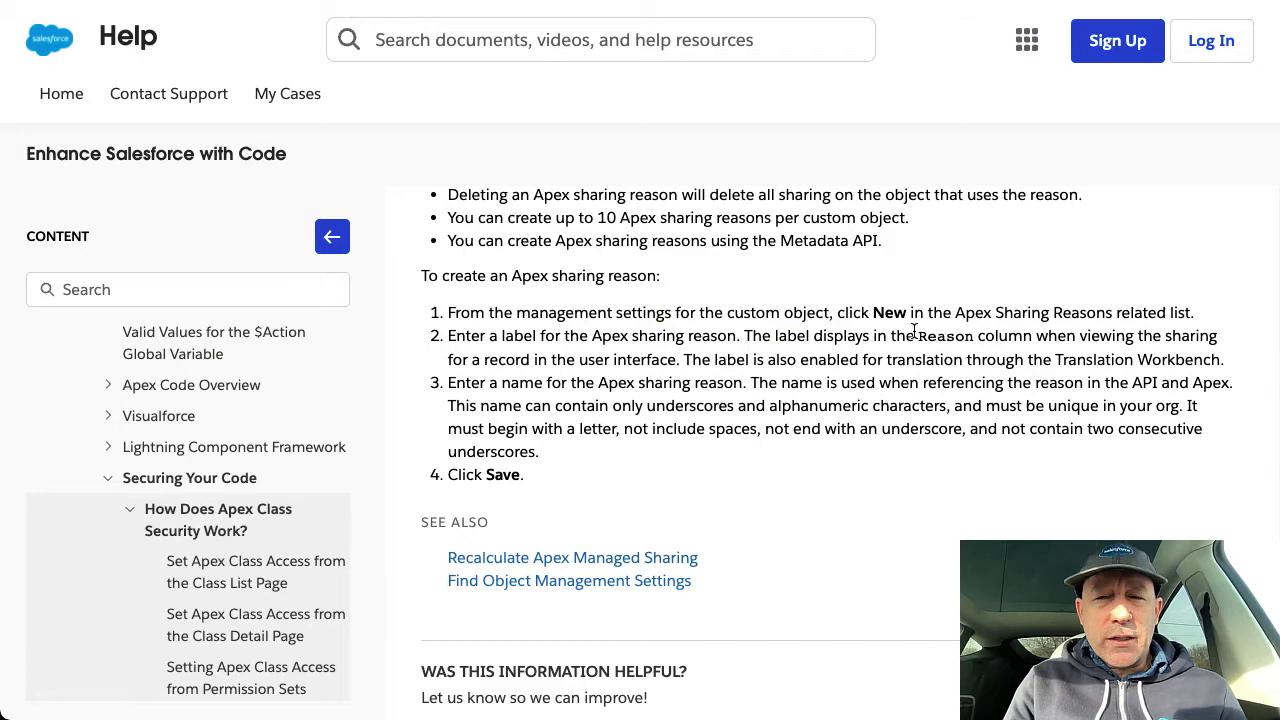
pyautogui.scroll(10, 913, 331)
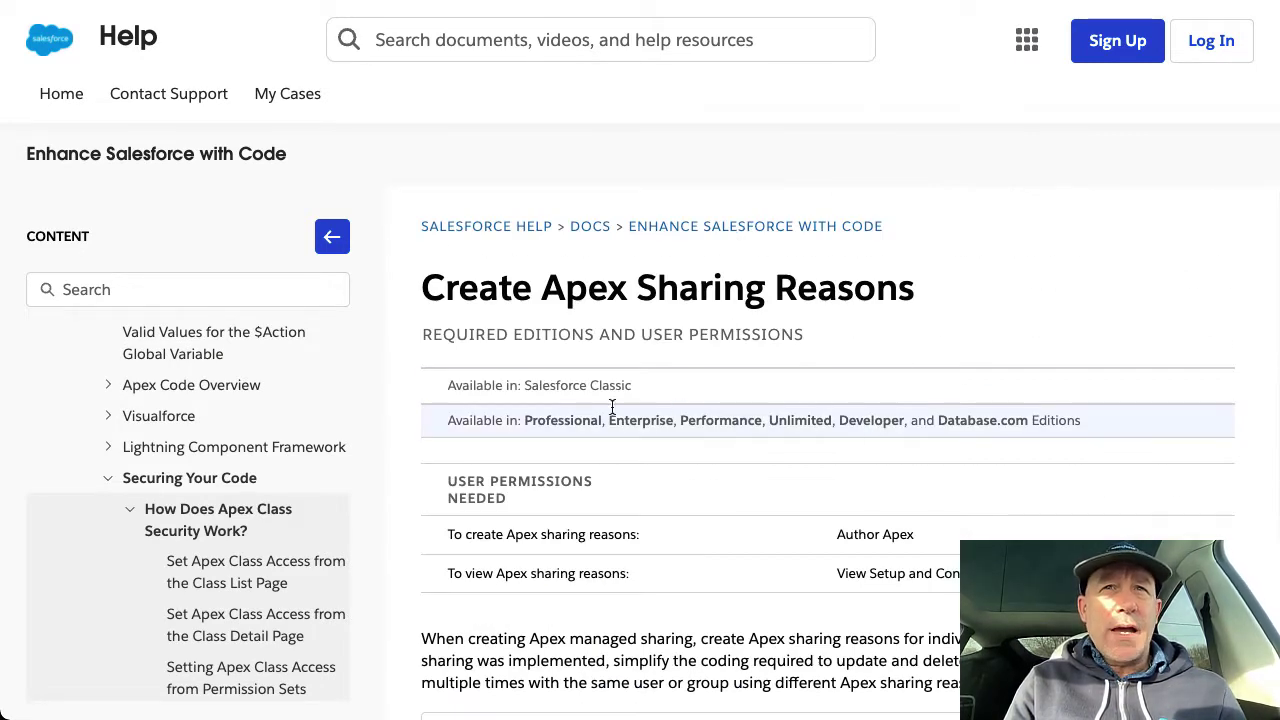
pyautogui.moveTo(457, 387); pyautogui.dragTo(594, 388)
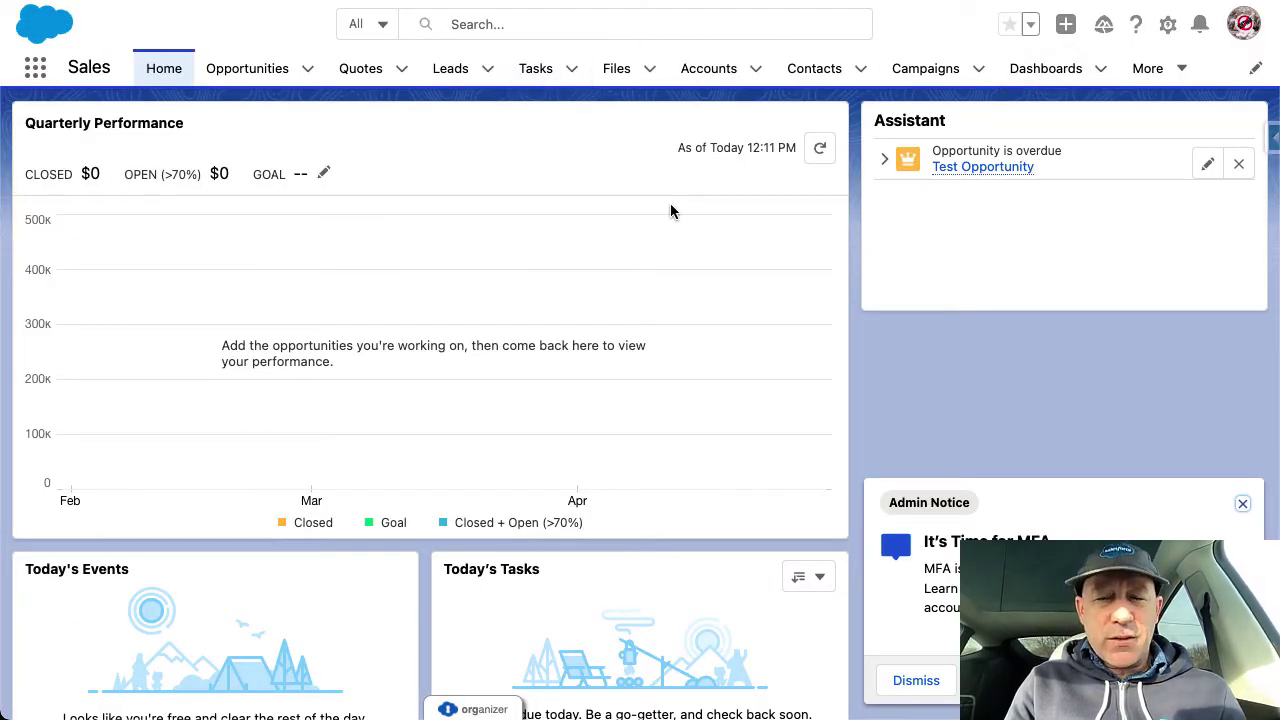
# Switch the org from the avatar menu to Salesforce Classic, then open Setup from the user menu
pyautogui.click(1244, 24)
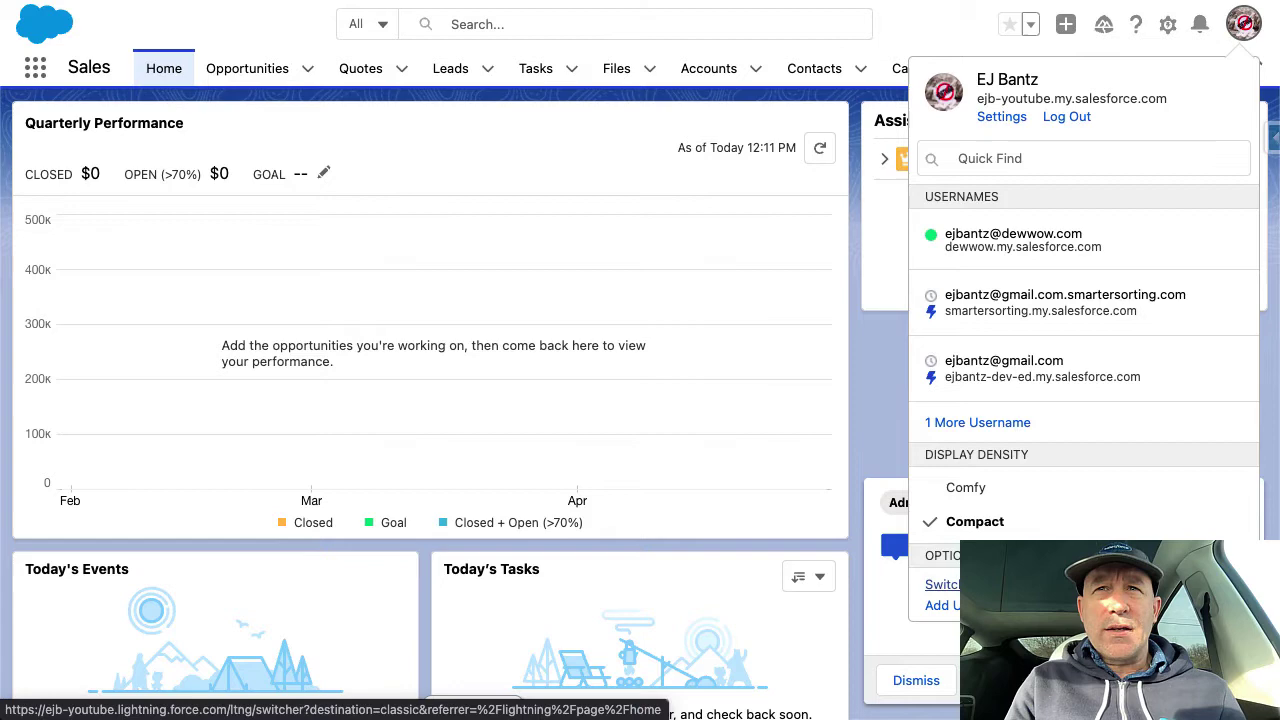
pyautogui.click(942, 584)
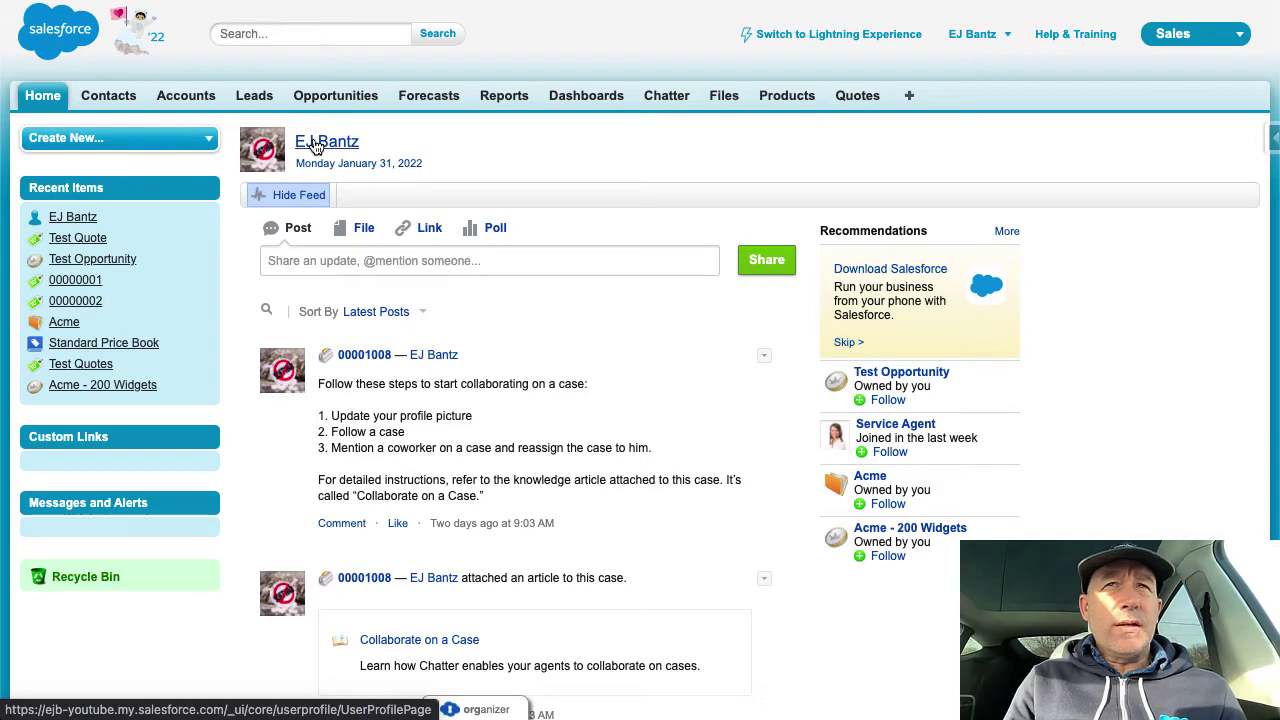
pyautogui.click(962, 38)
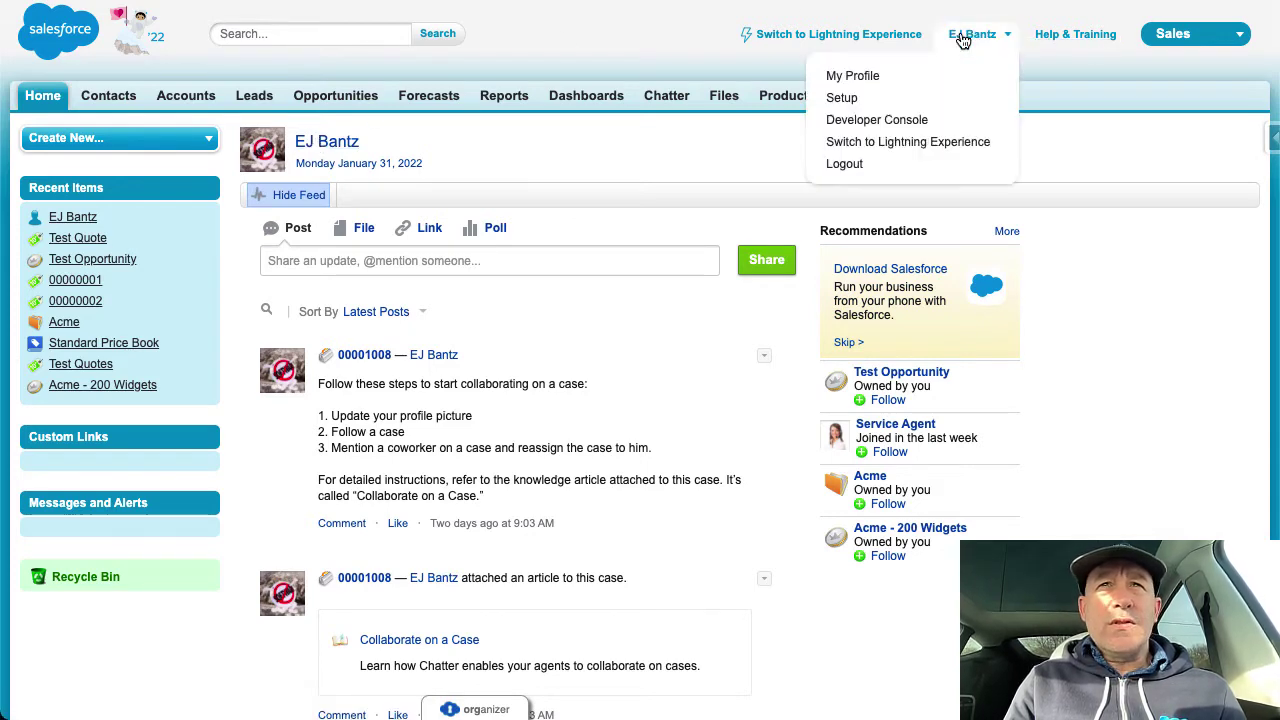
pyautogui.click(878, 97)
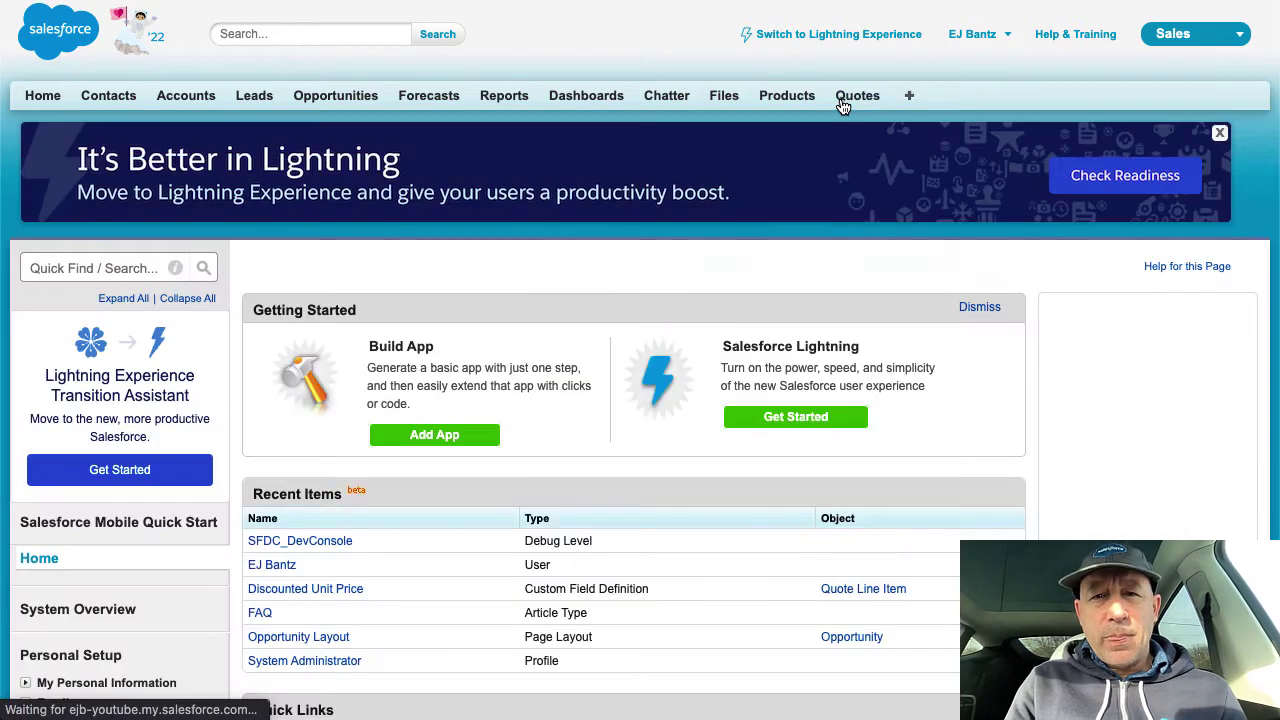
# Filter the setup tree with 'object' and open Create > Objects, which shows no custom objects yet
pyautogui.click(116, 266)
pyautogui.write('objec')
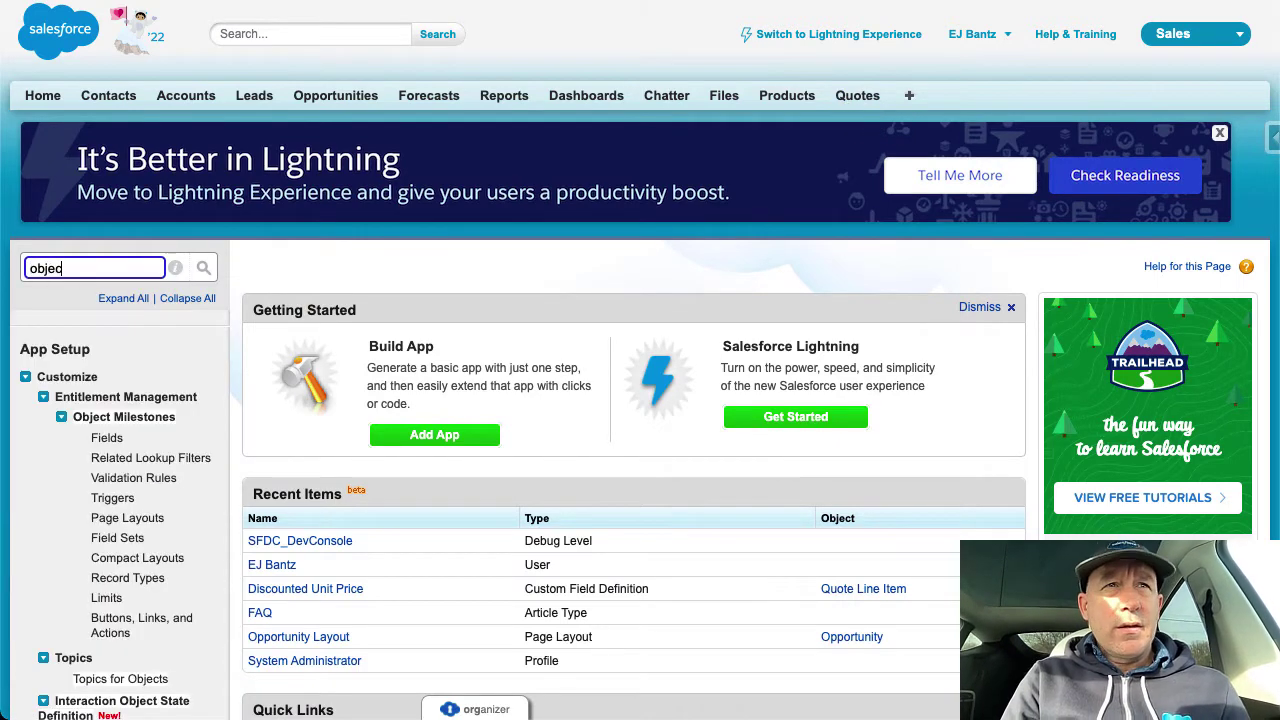
pyautogui.write('t')
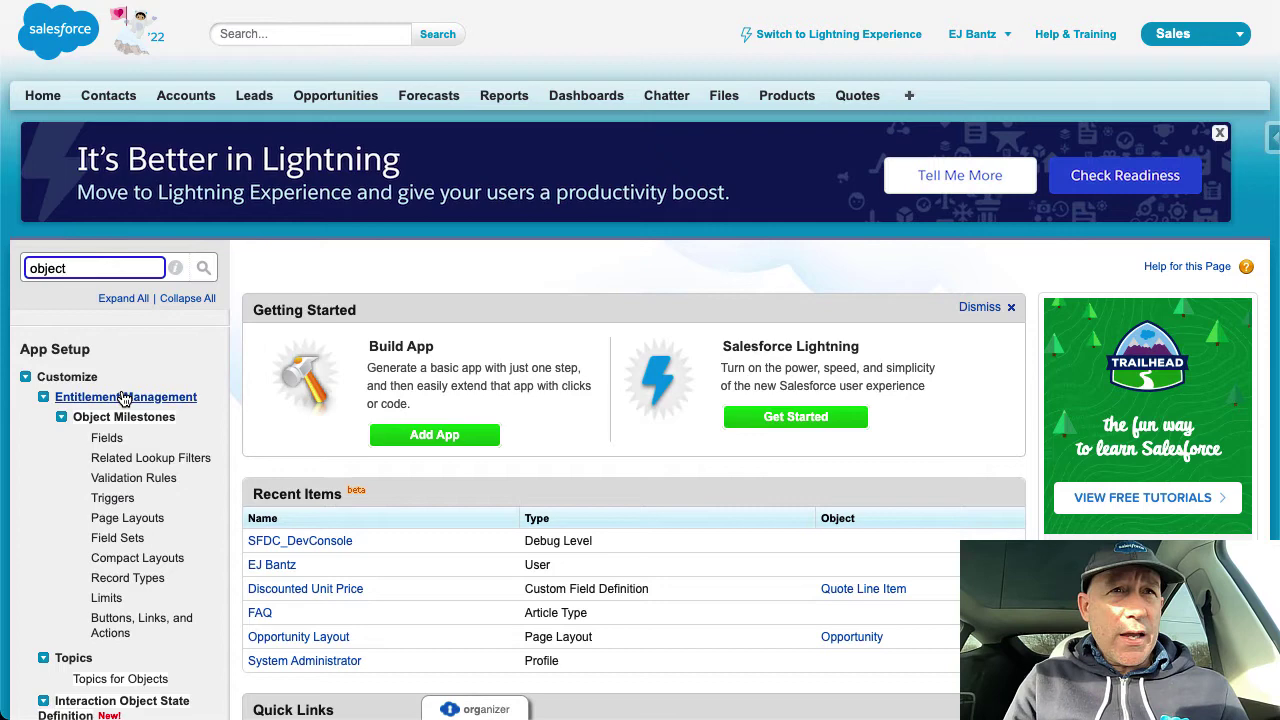
pyautogui.scroll(-5, 112, 548)
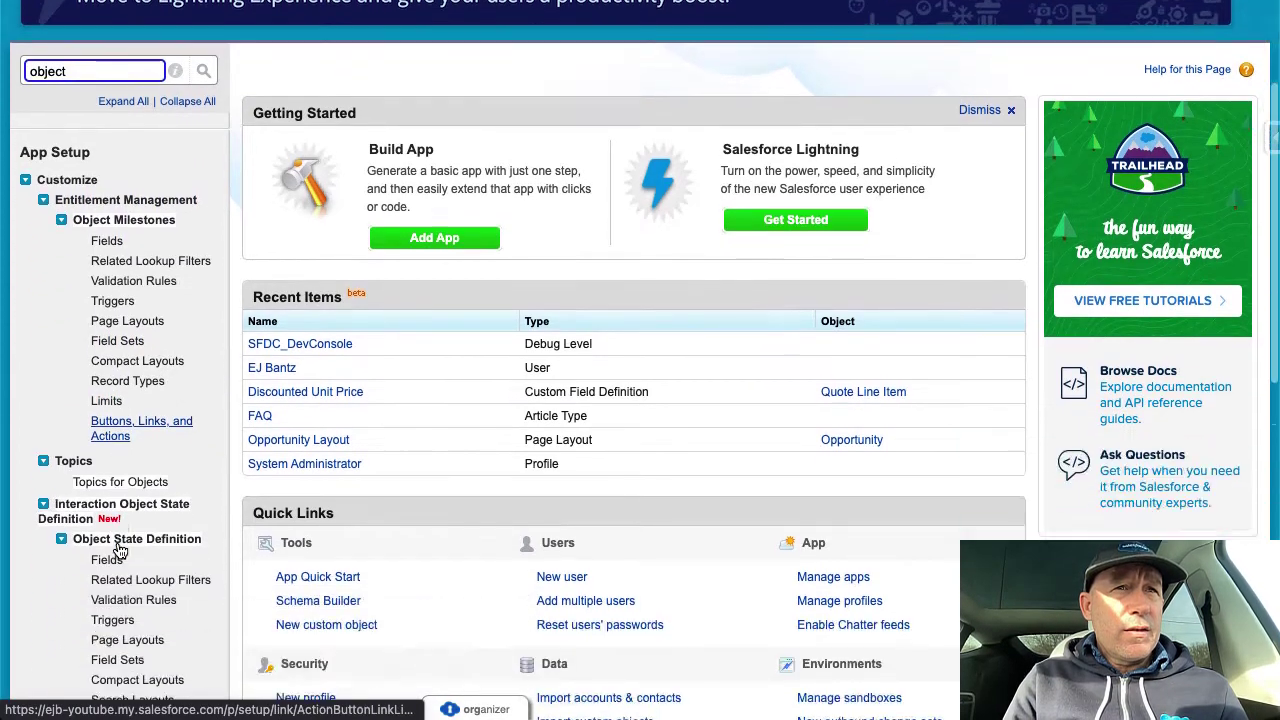
pyautogui.scroll(-3, 118, 548)
pyautogui.scroll(-5, 118, 548)
pyautogui.scroll(-4, 118, 548)
pyautogui.scroll(-3, 117, 548)
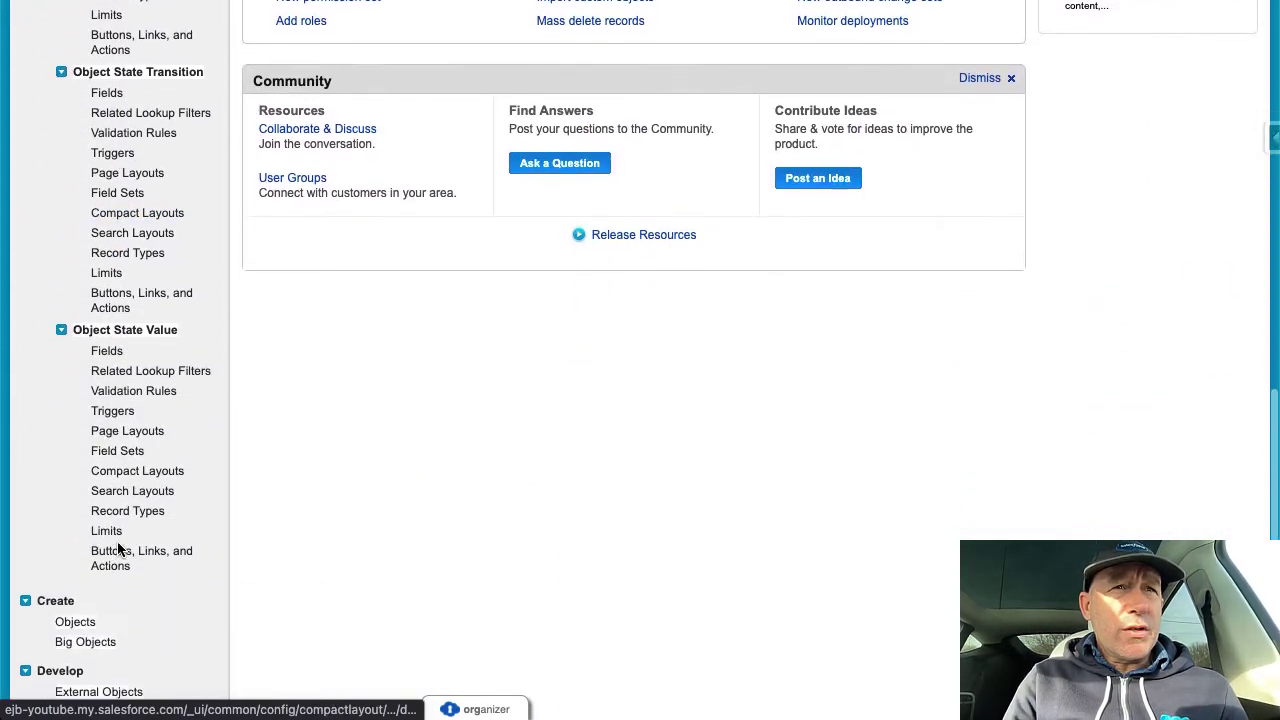
pyautogui.scroll(-2, 117, 548)
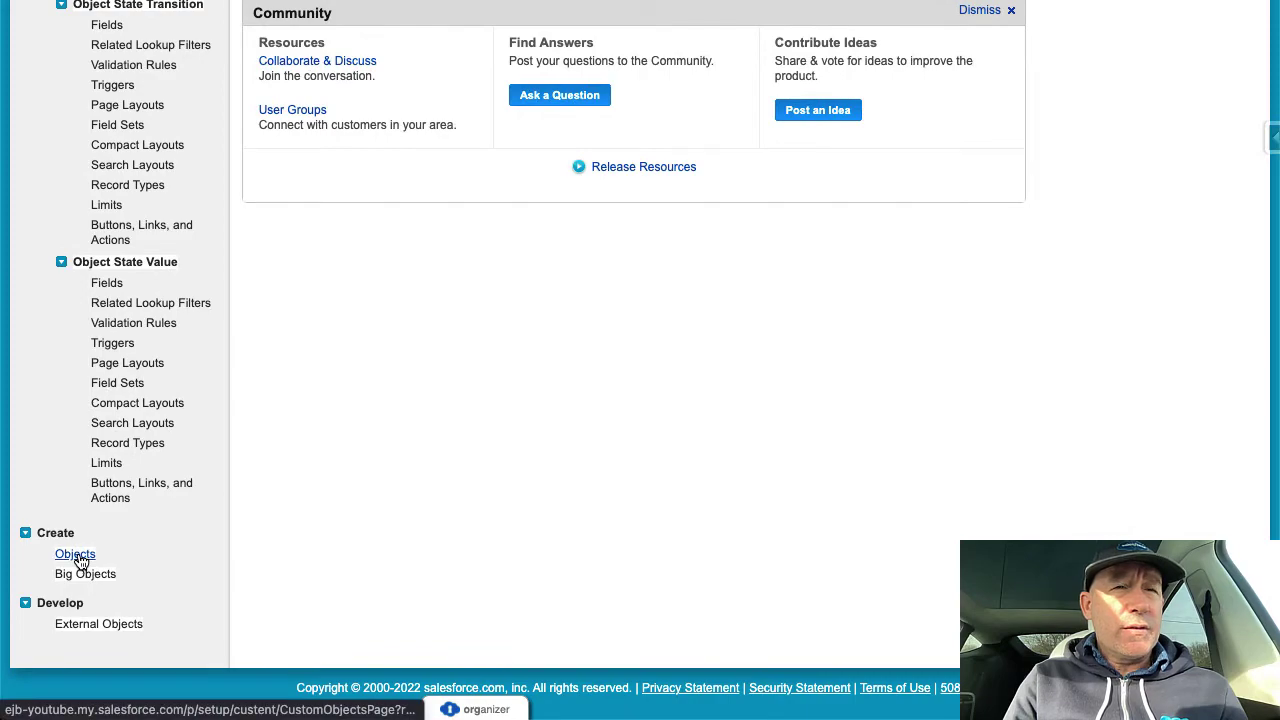
pyautogui.scroll(11, 80, 560)
pyautogui.scroll(10, 124, 344)
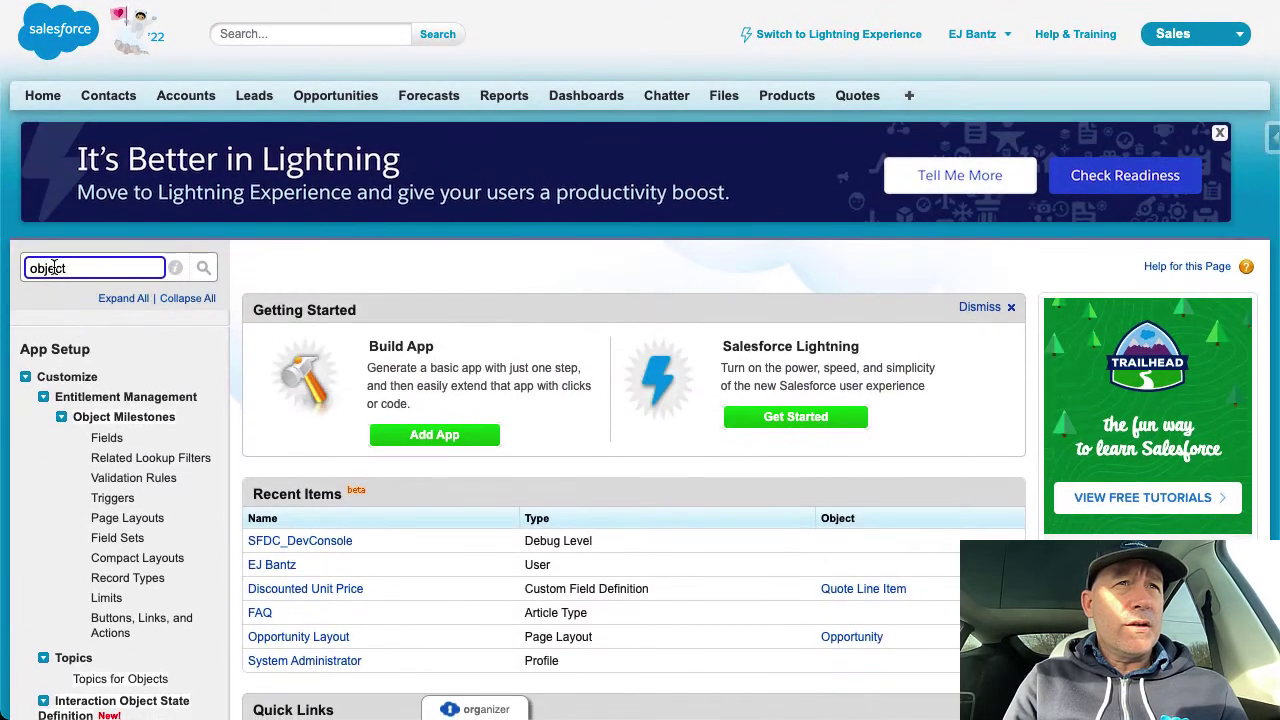
pyautogui.scroll(-20, 110, 455)
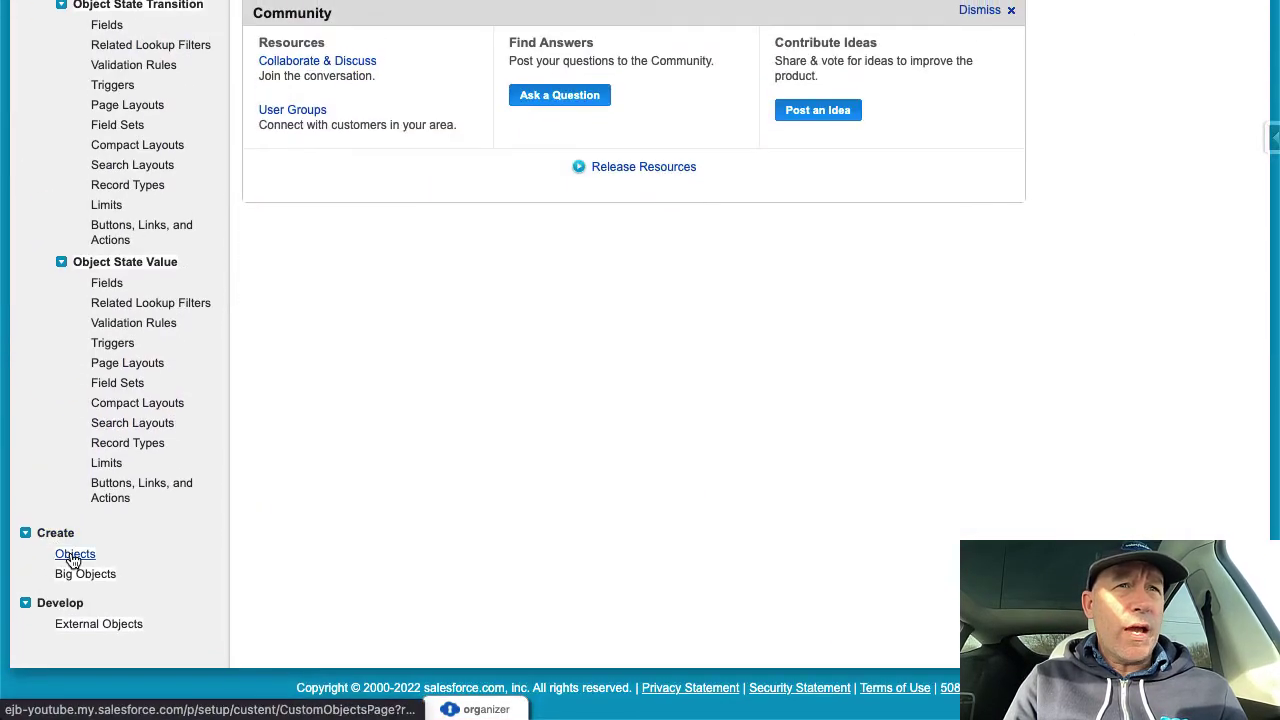
pyautogui.click(74, 556)
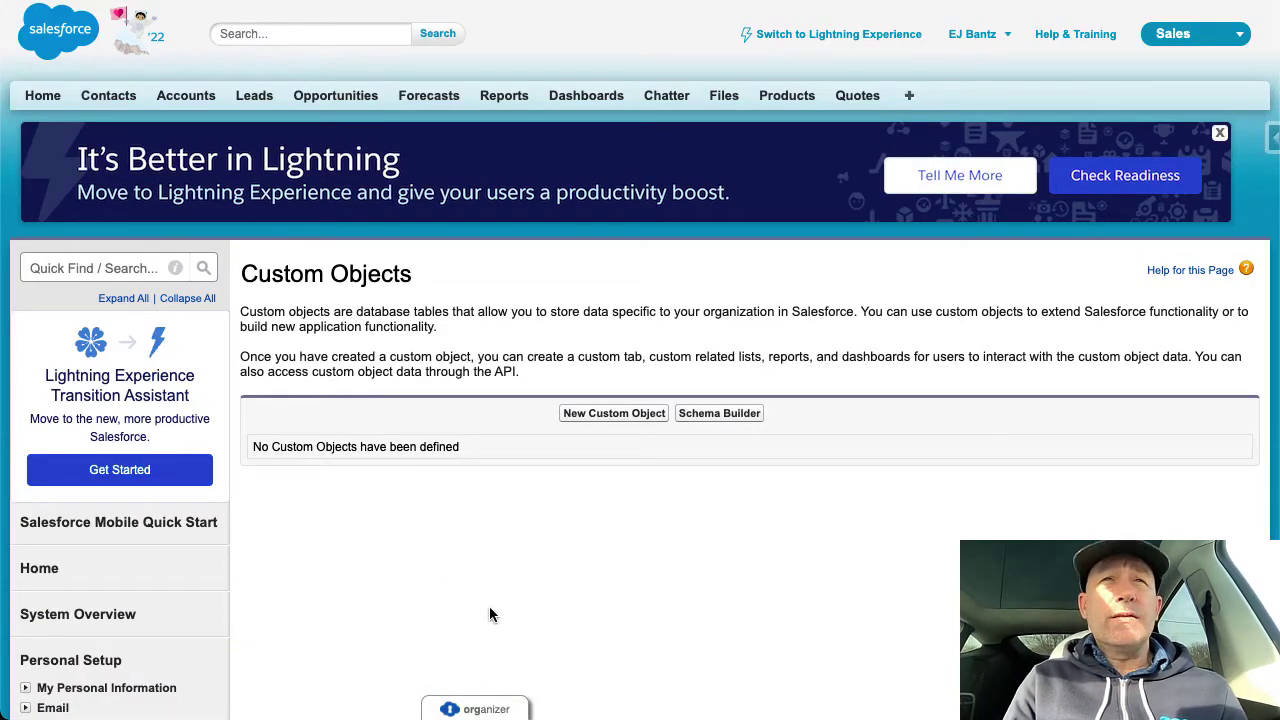
# Start a new custom object with label 'Printer' and plural label 'Printers'
pyautogui.click(586, 422)
pyautogui.click(582, 458)
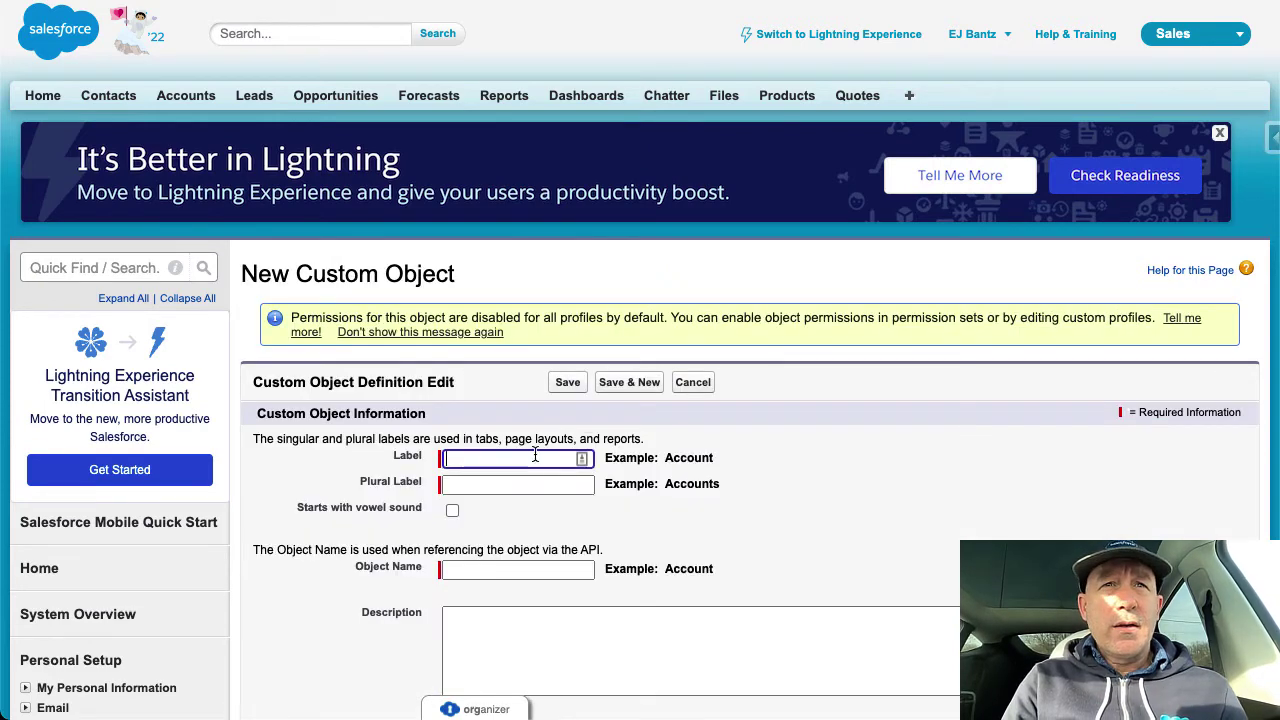
pyautogui.write('Printer')
pyautogui.press('Tab')
pyautogui.press('Tab')
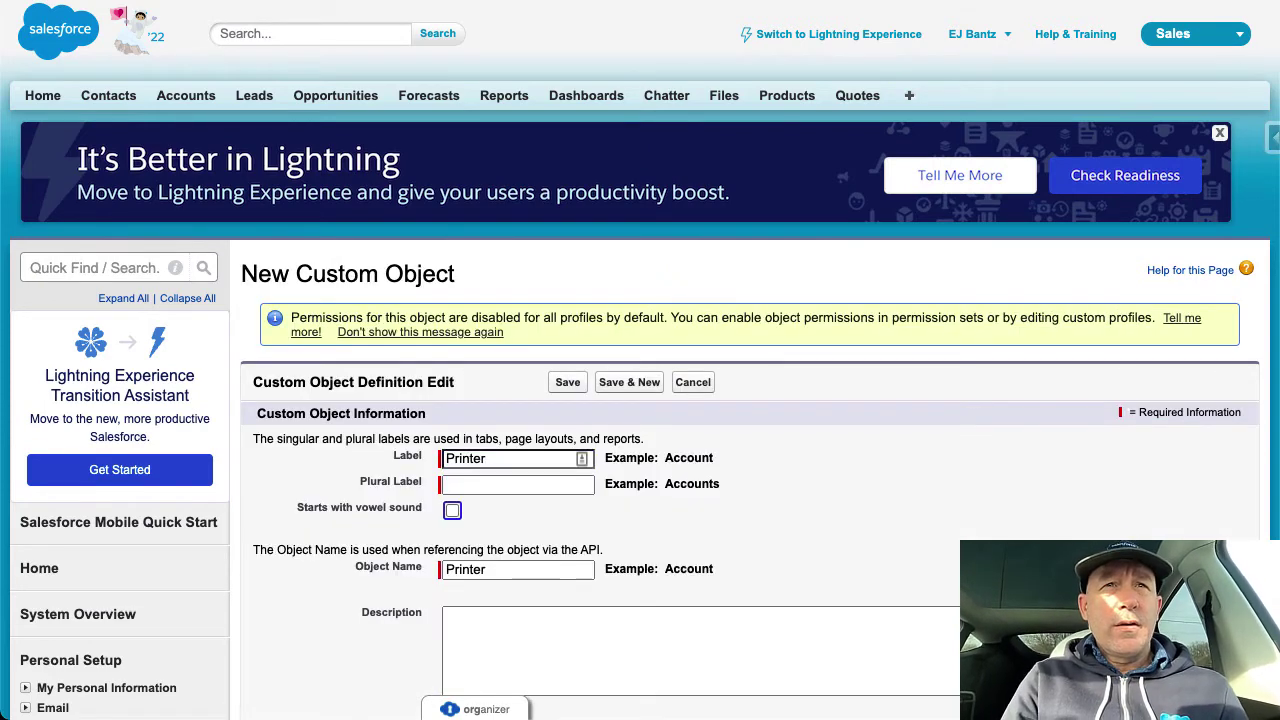
pyautogui.hotkey('shift', 'Tab')
pyautogui.write('Print')
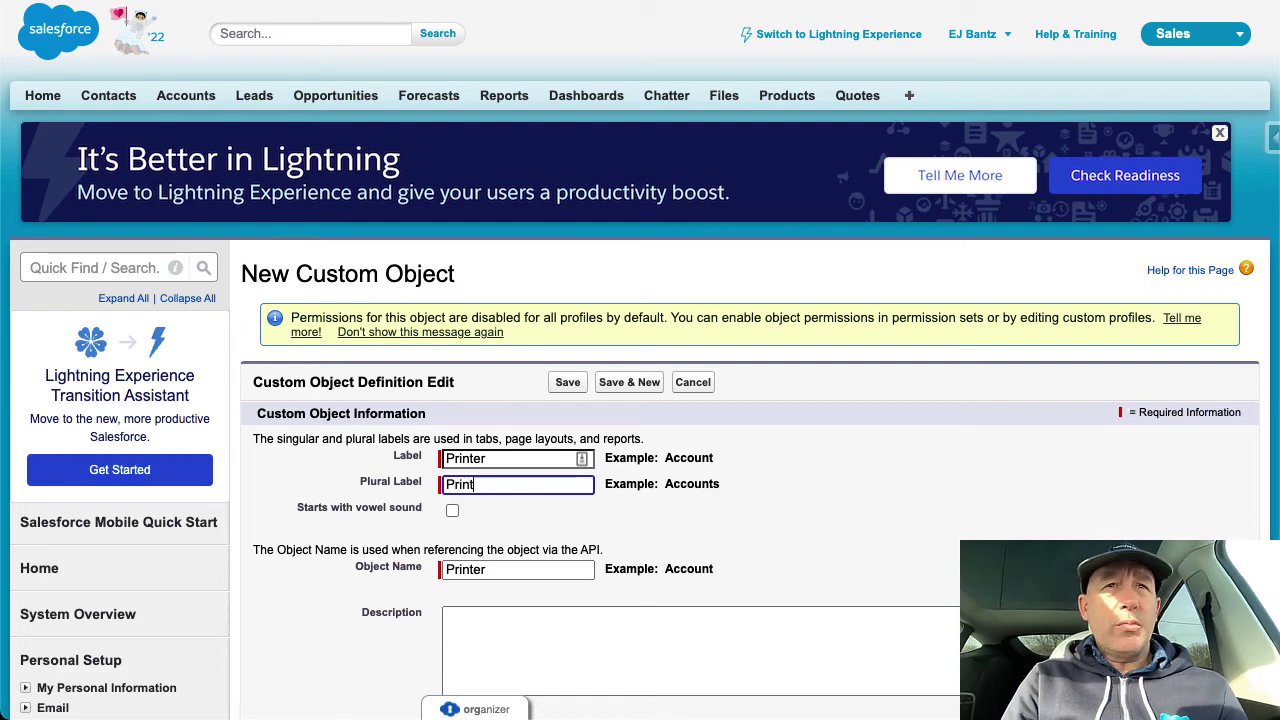
pyautogui.write('ers')
pyautogui.scroll(-5, 640, 400)
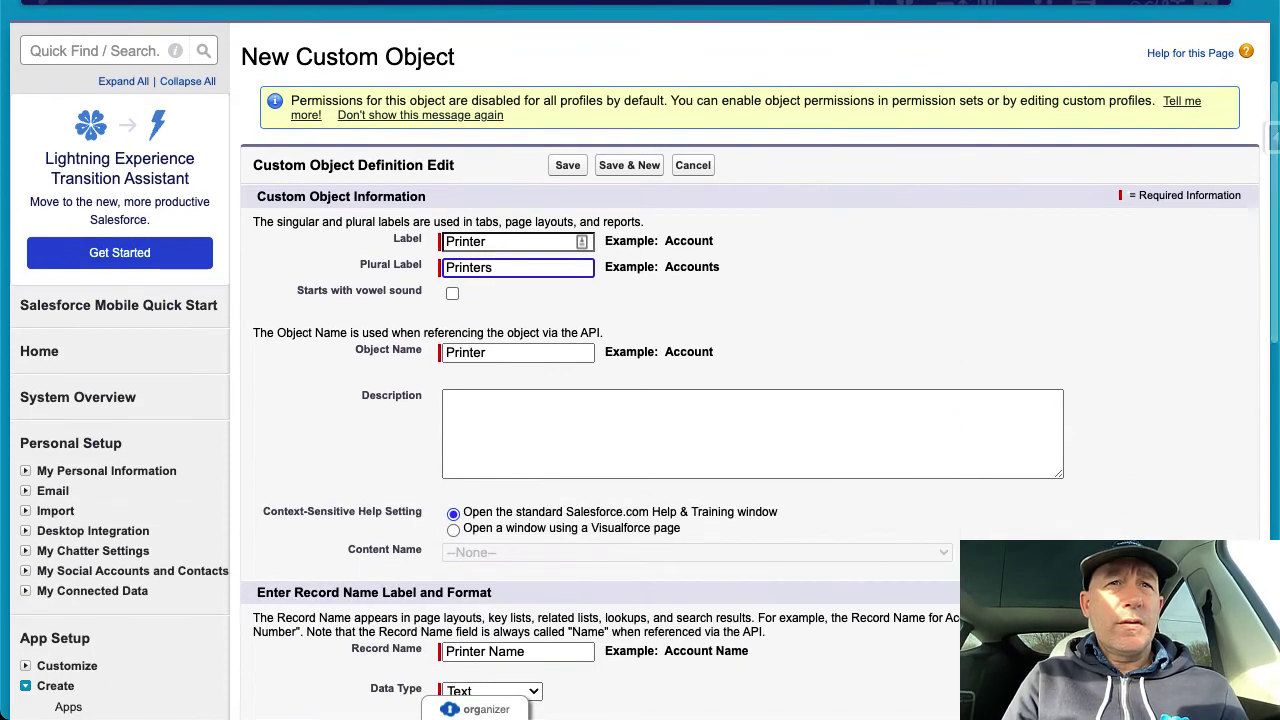
pyautogui.scroll(-1, 640, 400)
pyautogui.scroll(1, 527, 577)
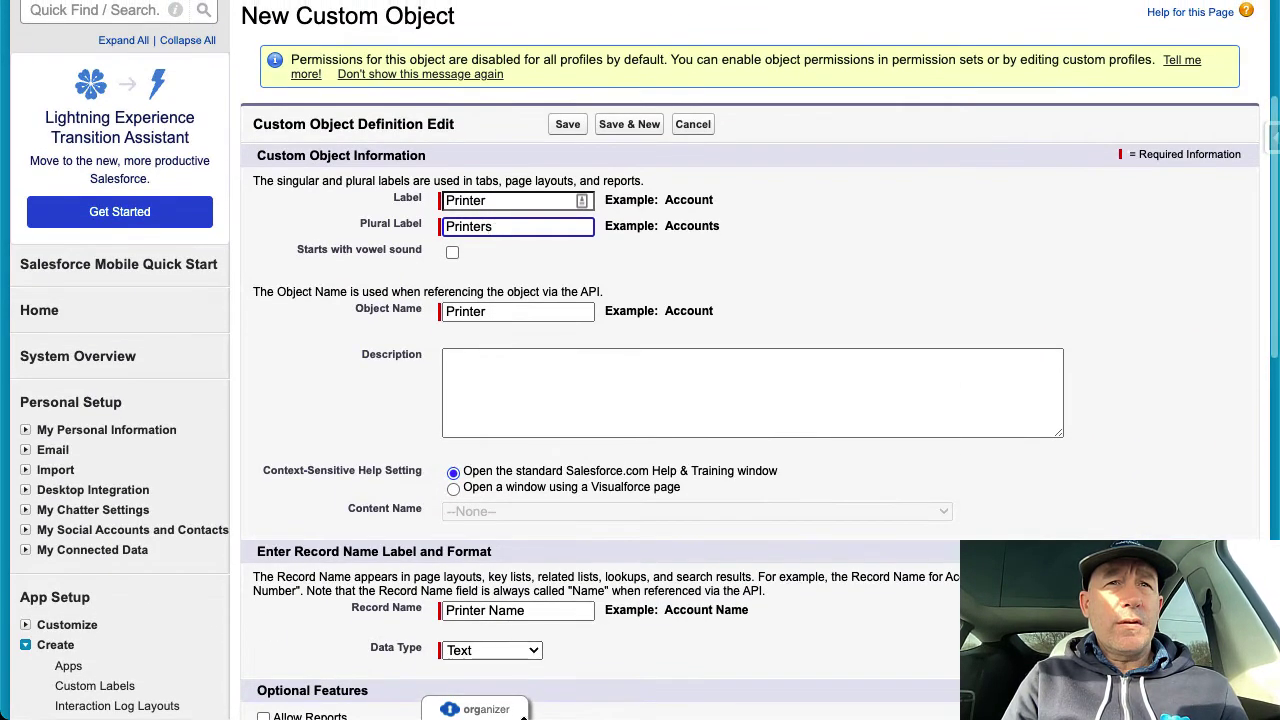
# Change the record name label to 'Name' and save the Printer object
pyautogui.doubleClick(505, 611)
pyautogui.press('BackSpace')
pyautogui.press('BackSpace')
pyautogui.press('BackSpace')
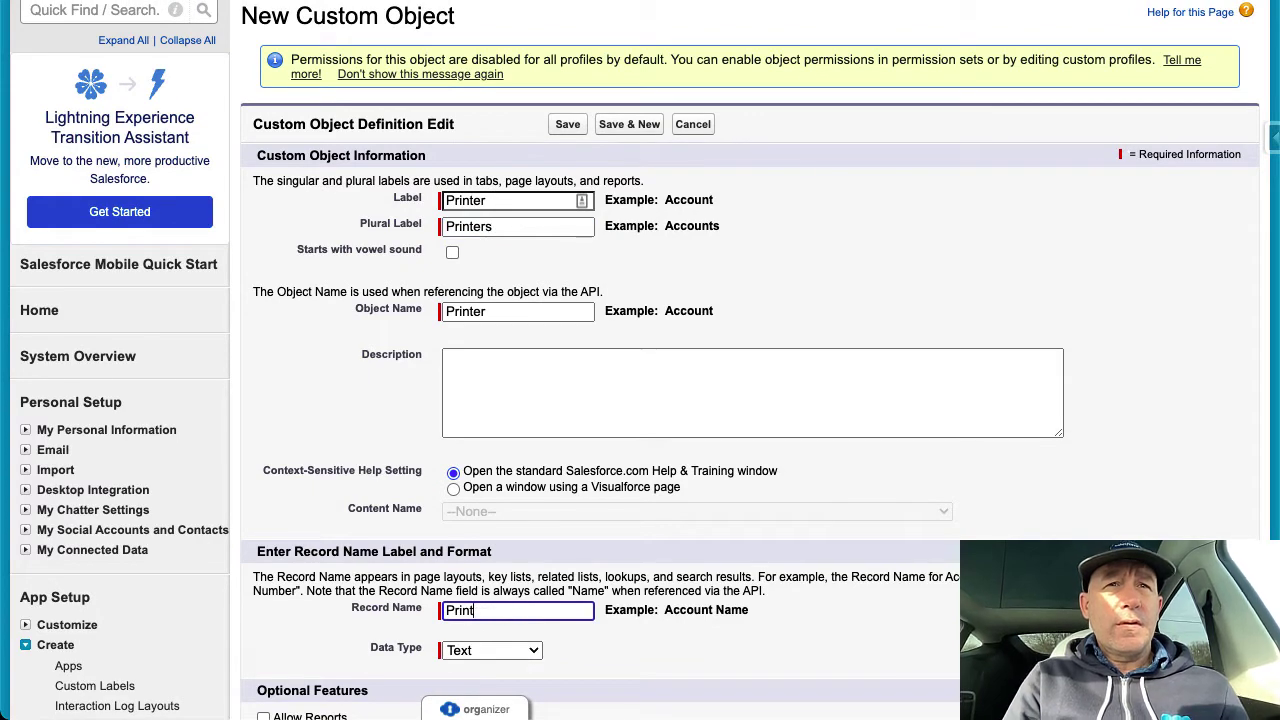
pyautogui.press('BackSpace')
pyautogui.press('BackSpace')
pyautogui.write('e')
pyautogui.scroll(-2, 487, 611)
pyautogui.scroll(-5, 487, 611)
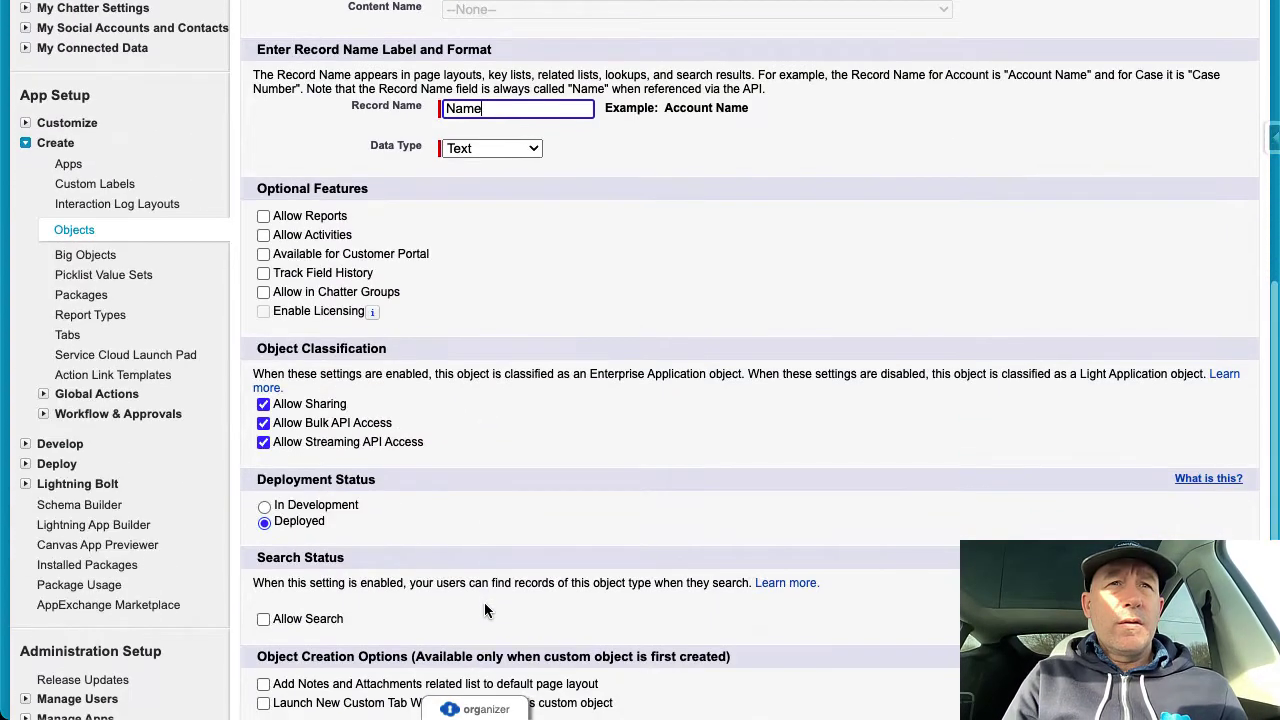
pyautogui.scroll(-2, 487, 611)
pyautogui.scroll(-5, 487, 611)
pyautogui.click(567, 305)
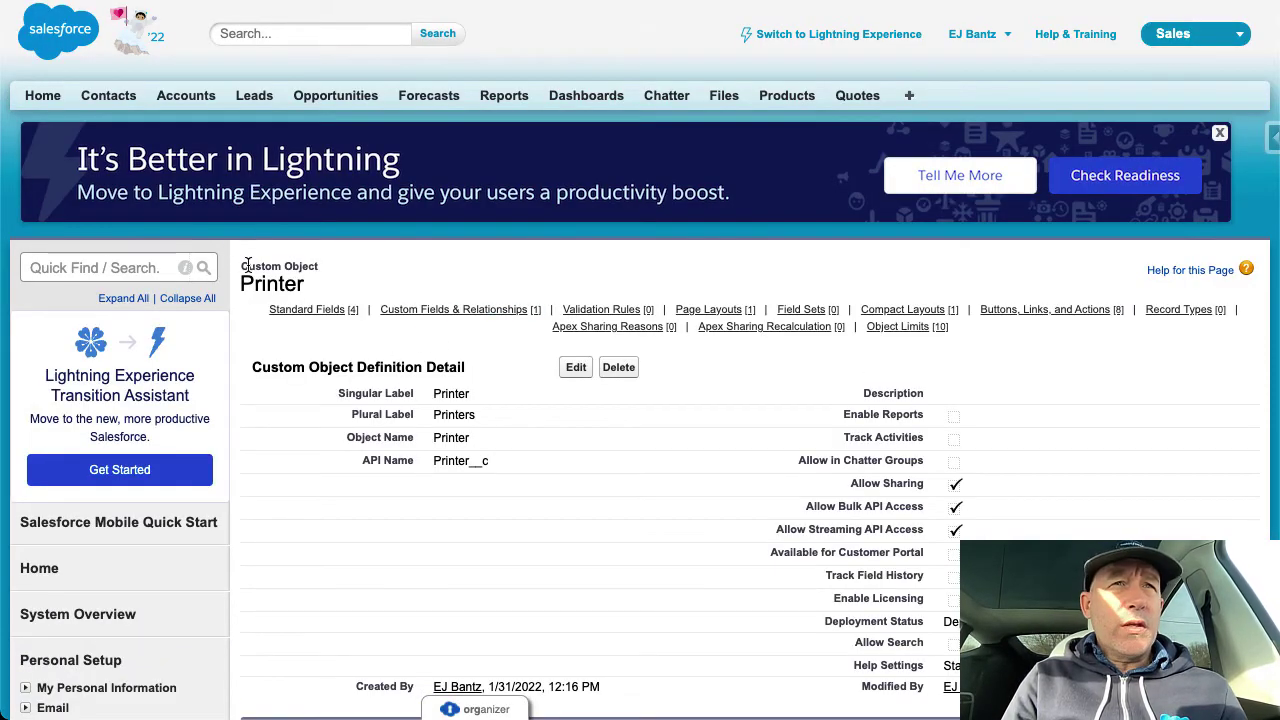
# Look over the new Printer object's detail page, highlighting its Custom Object label
pyautogui.moveTo(244, 266); pyautogui.dragTo(322, 268)
pyautogui.scroll(-3, 105, 524)
pyautogui.scroll(-15, 105, 524)
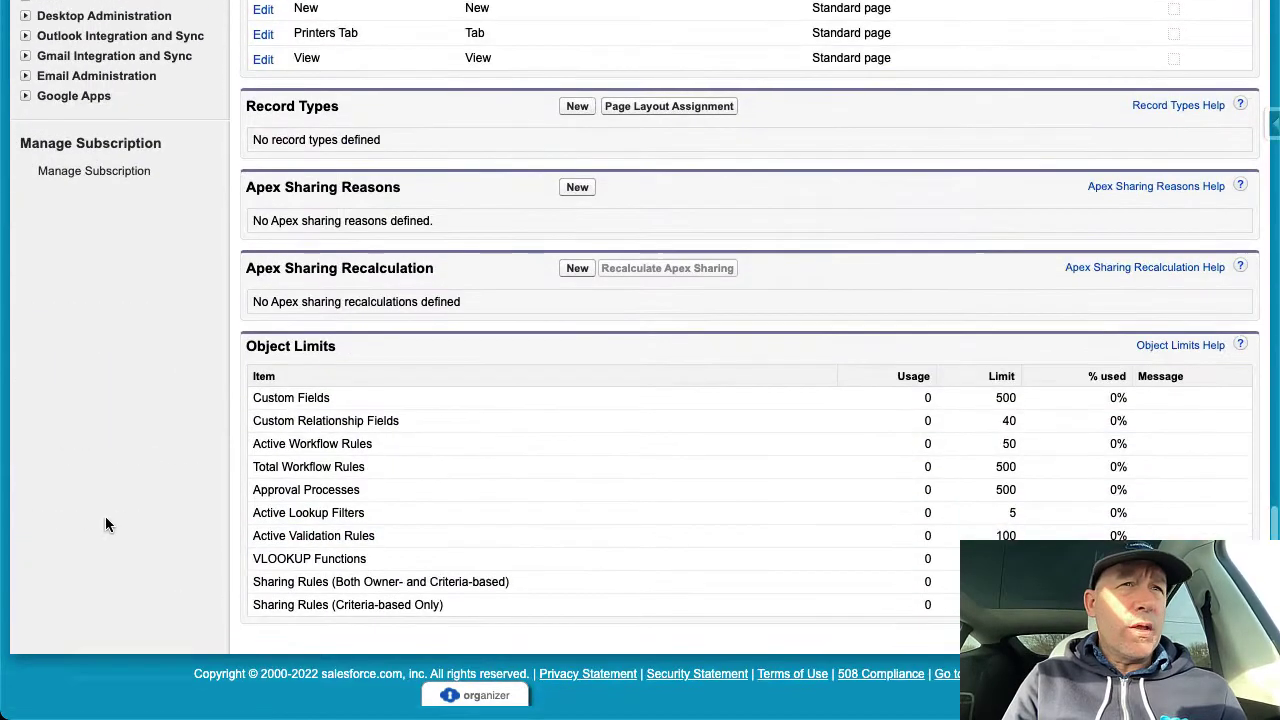
pyautogui.scroll(2, 94, 263)
pyautogui.scroll(6, 94, 263)
pyautogui.scroll(3, 94, 263)
pyautogui.scroll(3, 95, 266)
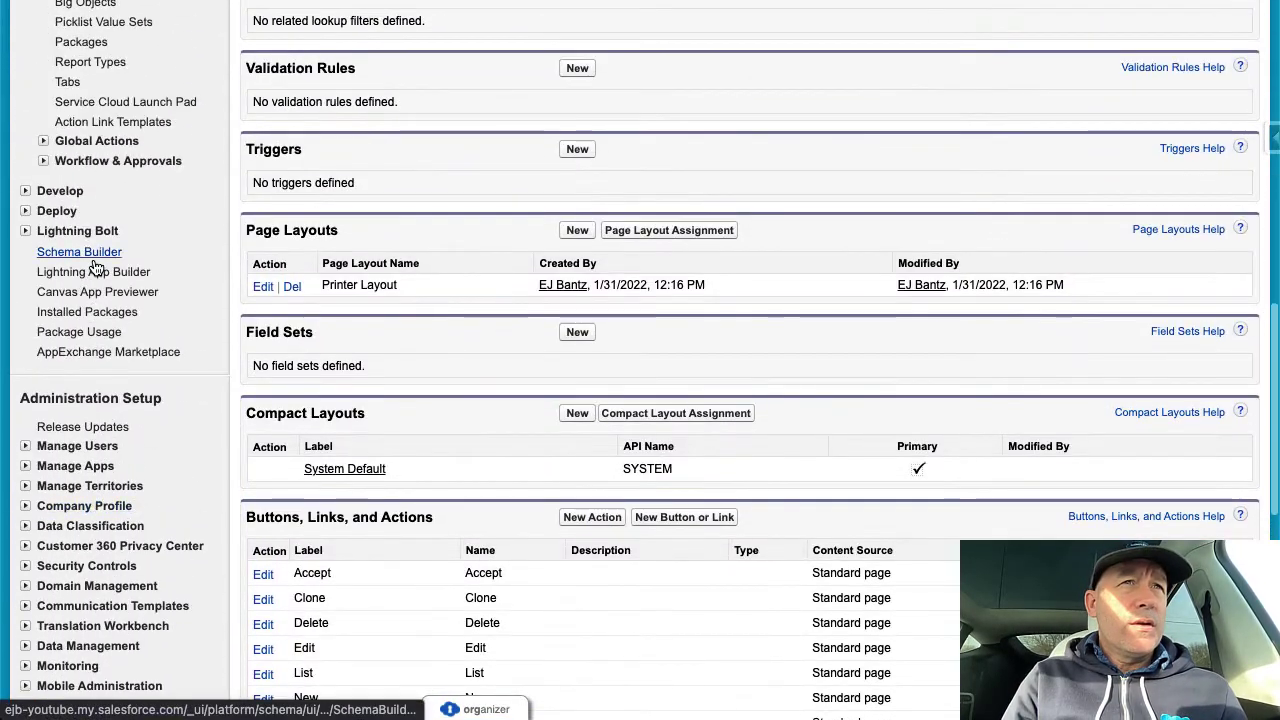
pyautogui.scroll(-5, 95, 266)
pyautogui.scroll(6, 93, 258)
pyautogui.scroll(7, 93, 258)
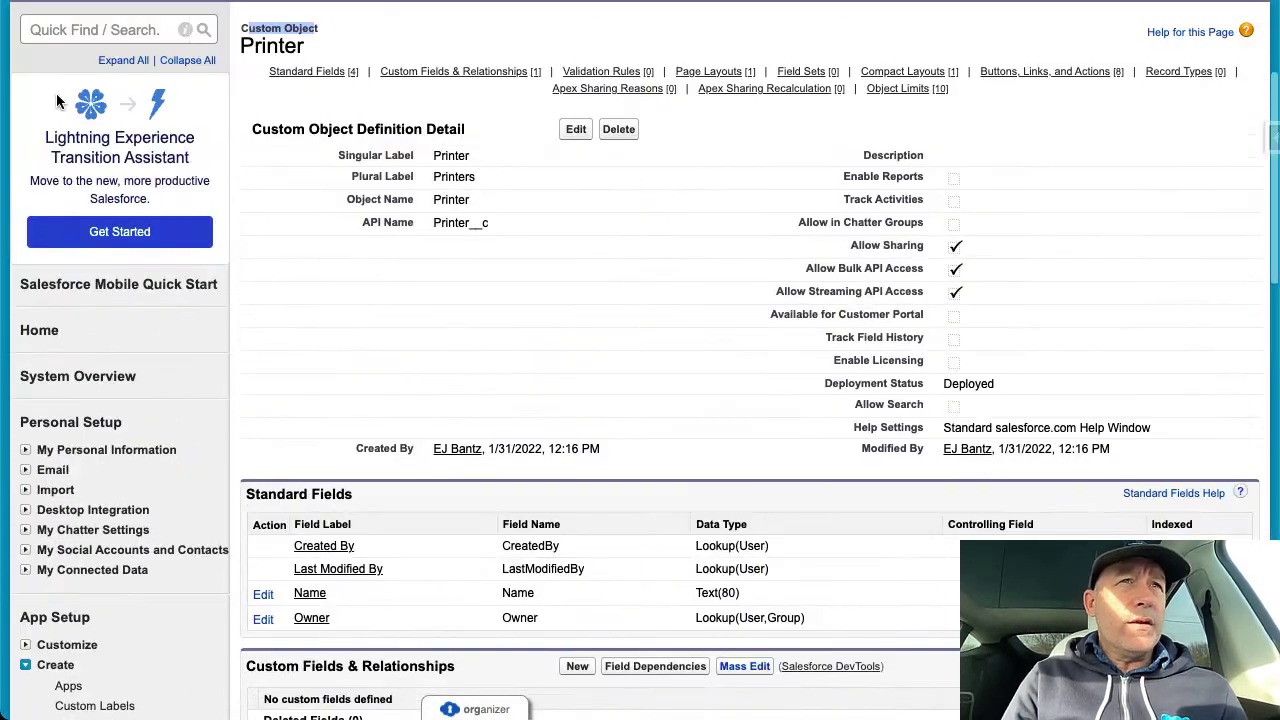
# Search setup for 'object', open Topics for Objects, then return to the Printer page
pyautogui.click(67, 41)
pyautogui.write('object')
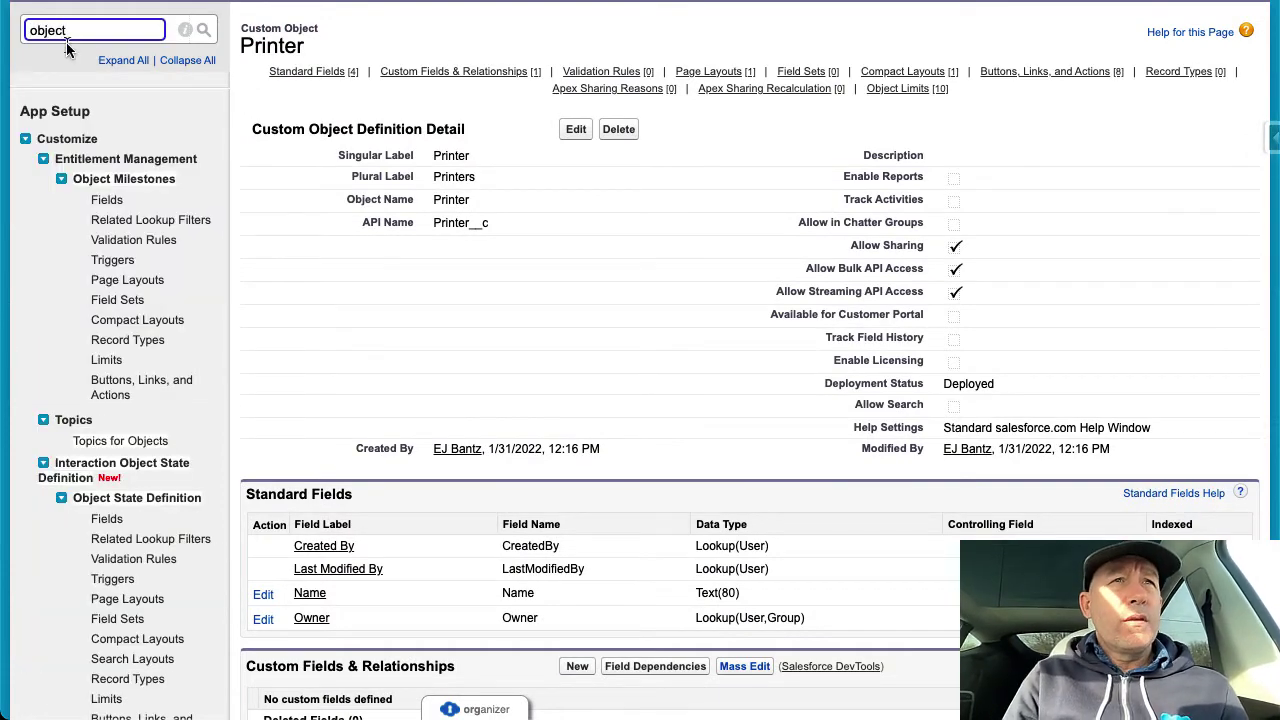
pyautogui.click(152, 440)
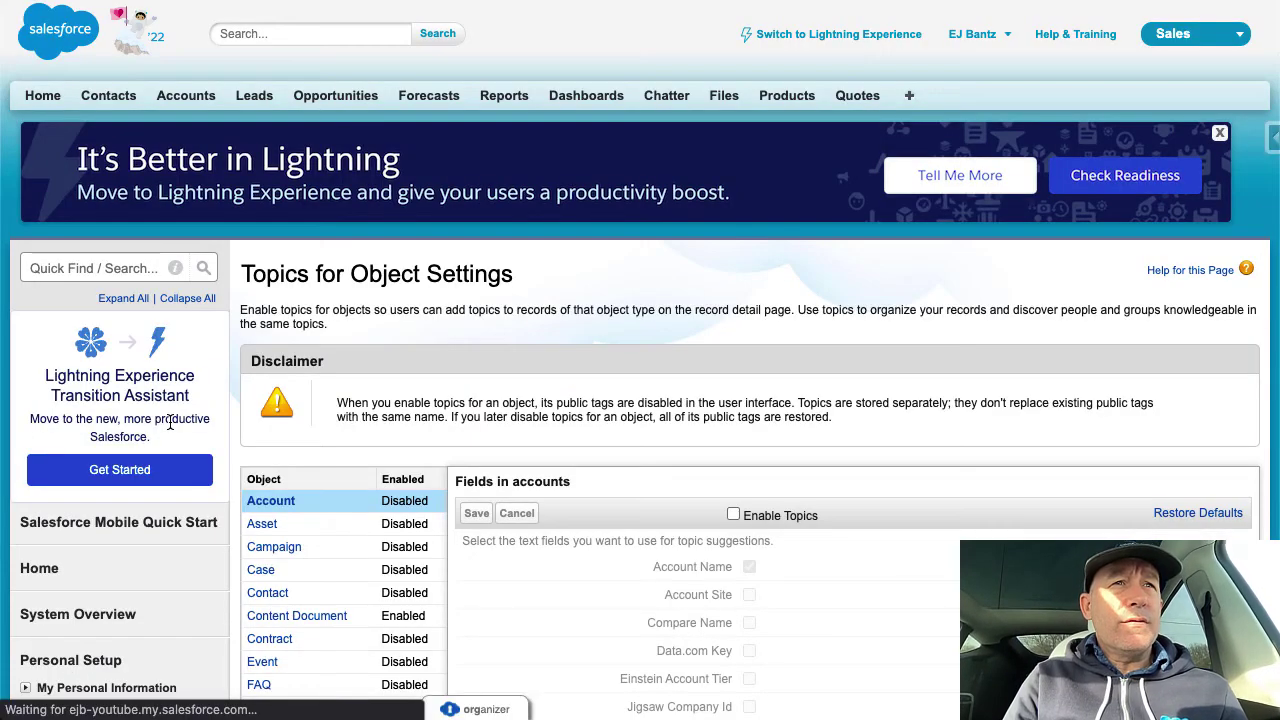
pyautogui.hotkey('alt', 'Left')
# Search setup for 'obj' and open the Custom Objects list, now listing Printer
pyautogui.click(60, 30)
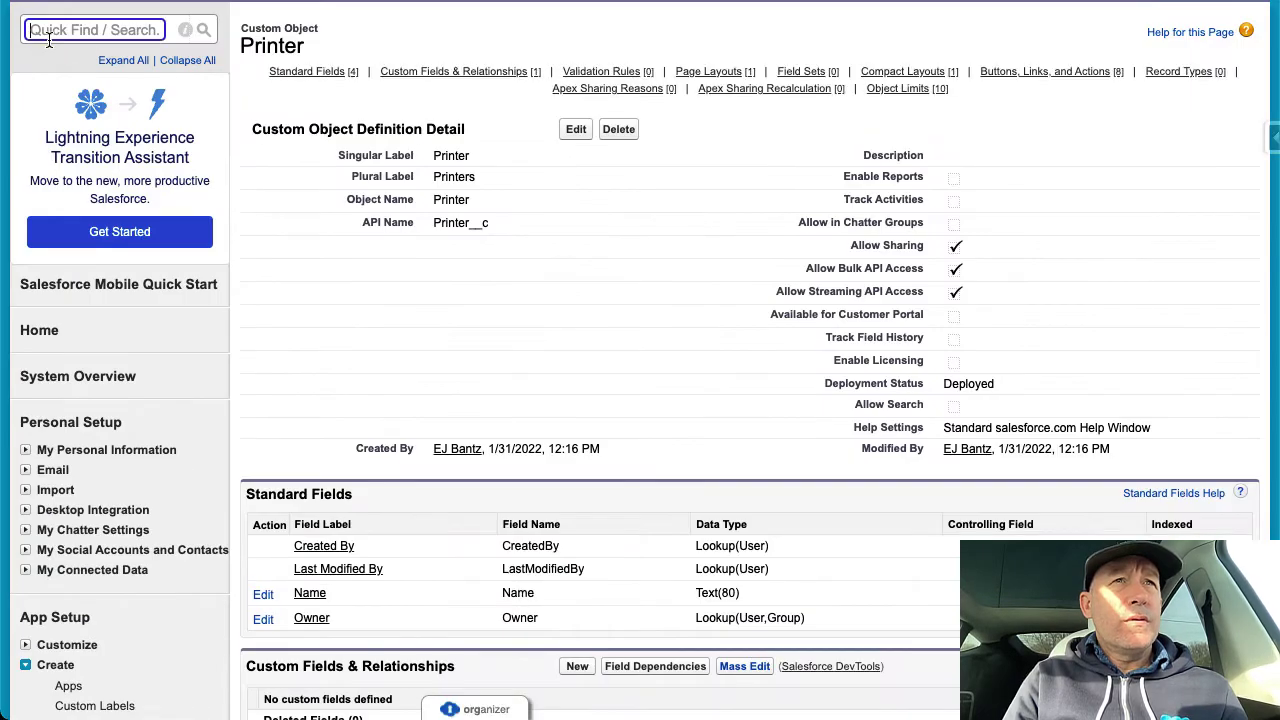
pyautogui.write('obj')
pyautogui.scroll(-10, 83, 335)
pyautogui.scroll(-6, 83, 335)
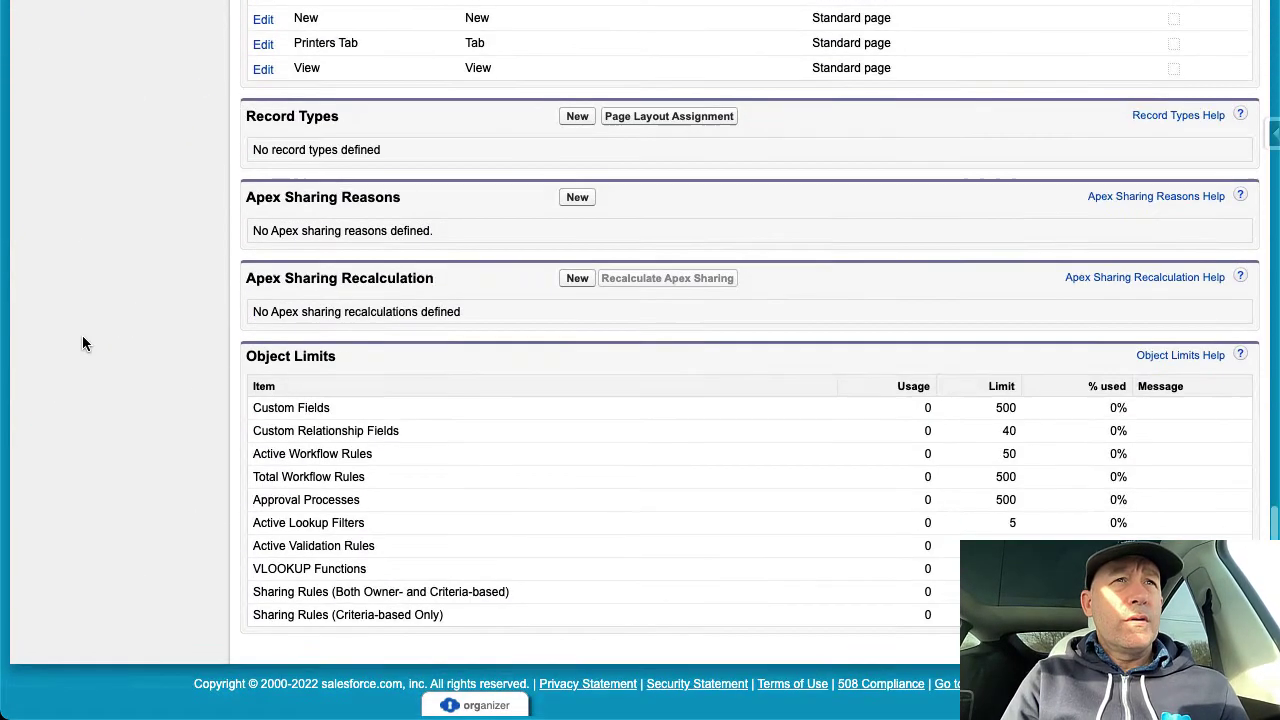
pyautogui.scroll(5, 85, 340)
pyautogui.click(74, 324)
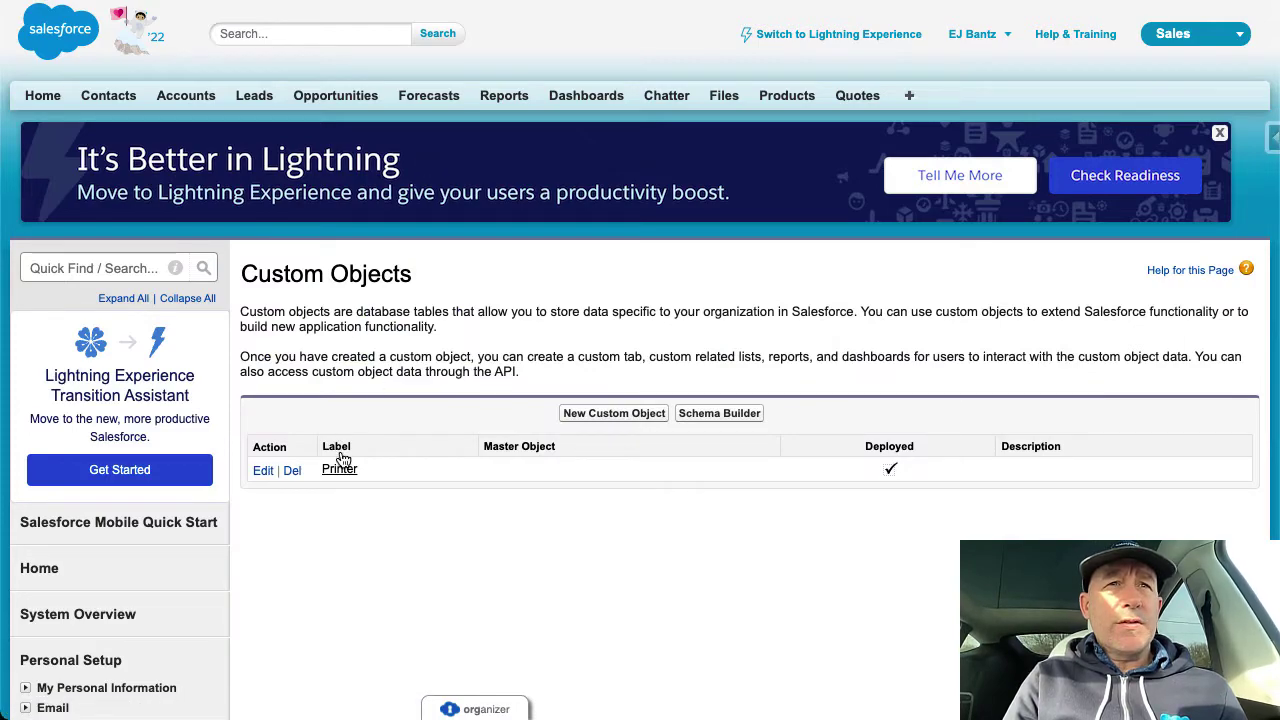
# Open Printer's detail page and scroll down to highlight the Apex Sharing Recalculation heading
pyautogui.click(338, 470)
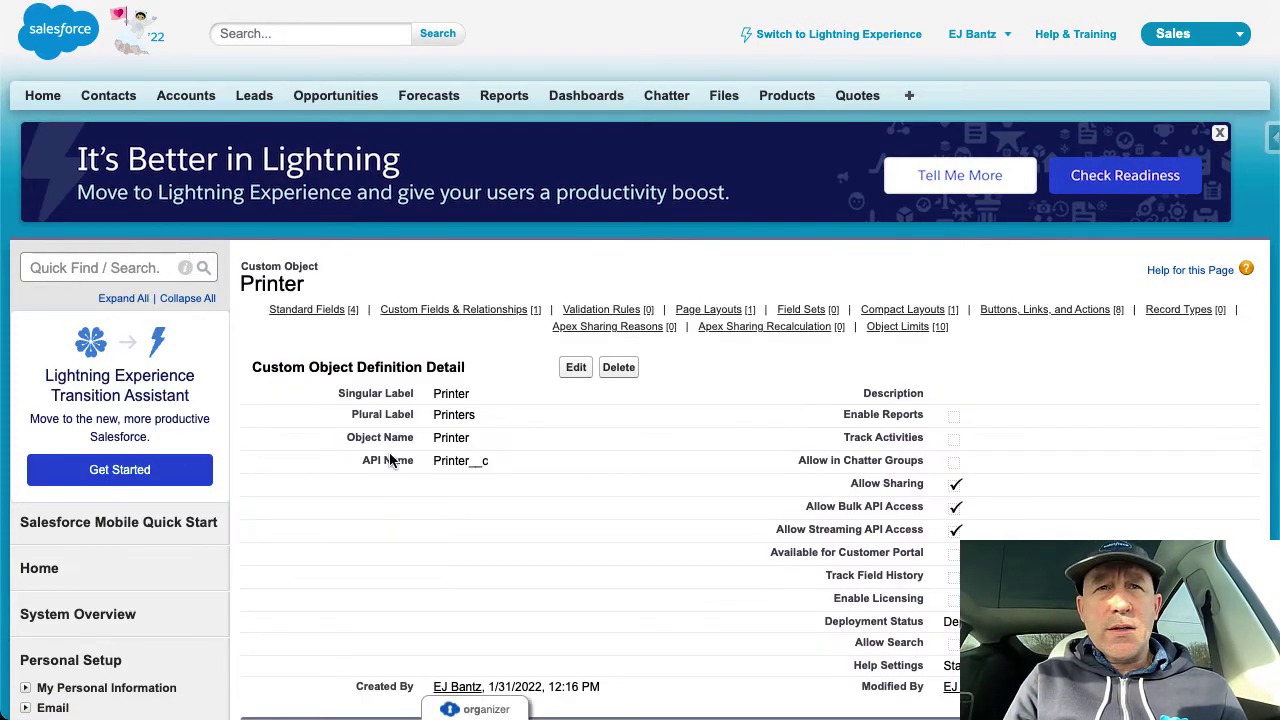
pyautogui.scroll(-2, 521, 499)
pyautogui.scroll(-6, 521, 499)
pyautogui.scroll(-4, 521, 500)
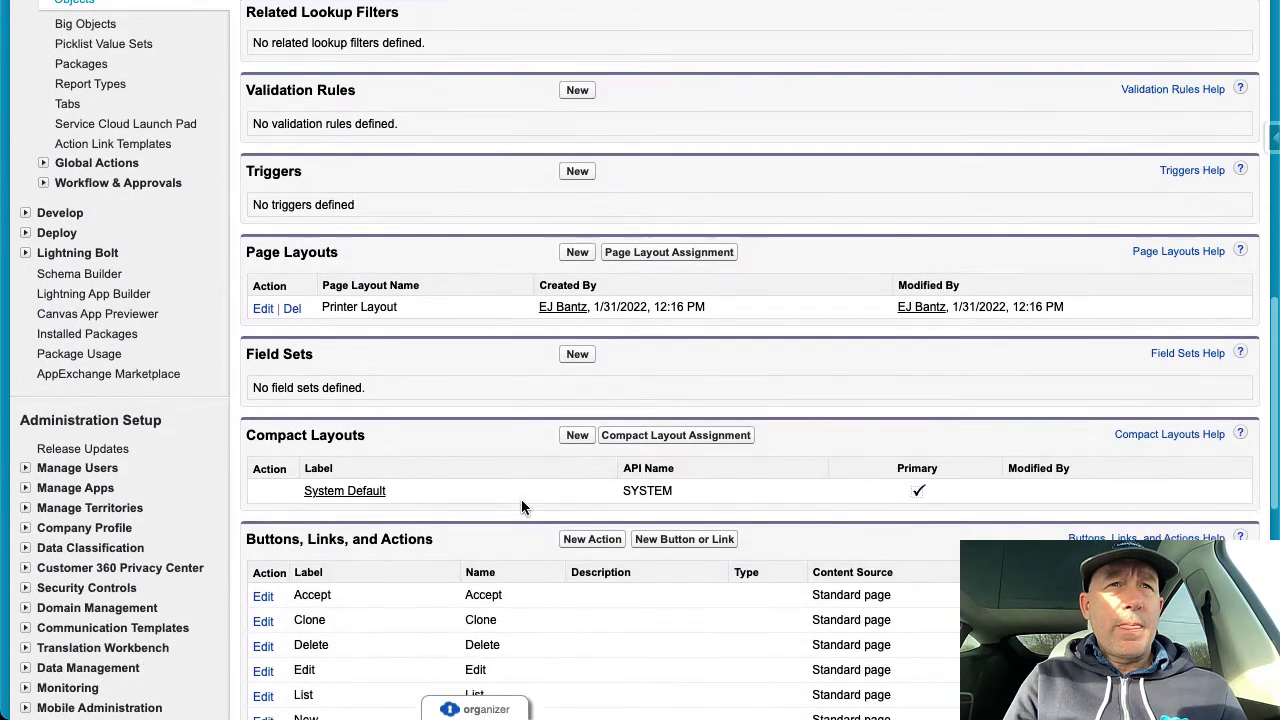
pyautogui.scroll(-2, 521, 500)
pyautogui.scroll(-4, 521, 500)
pyautogui.scroll(-6, 521, 507)
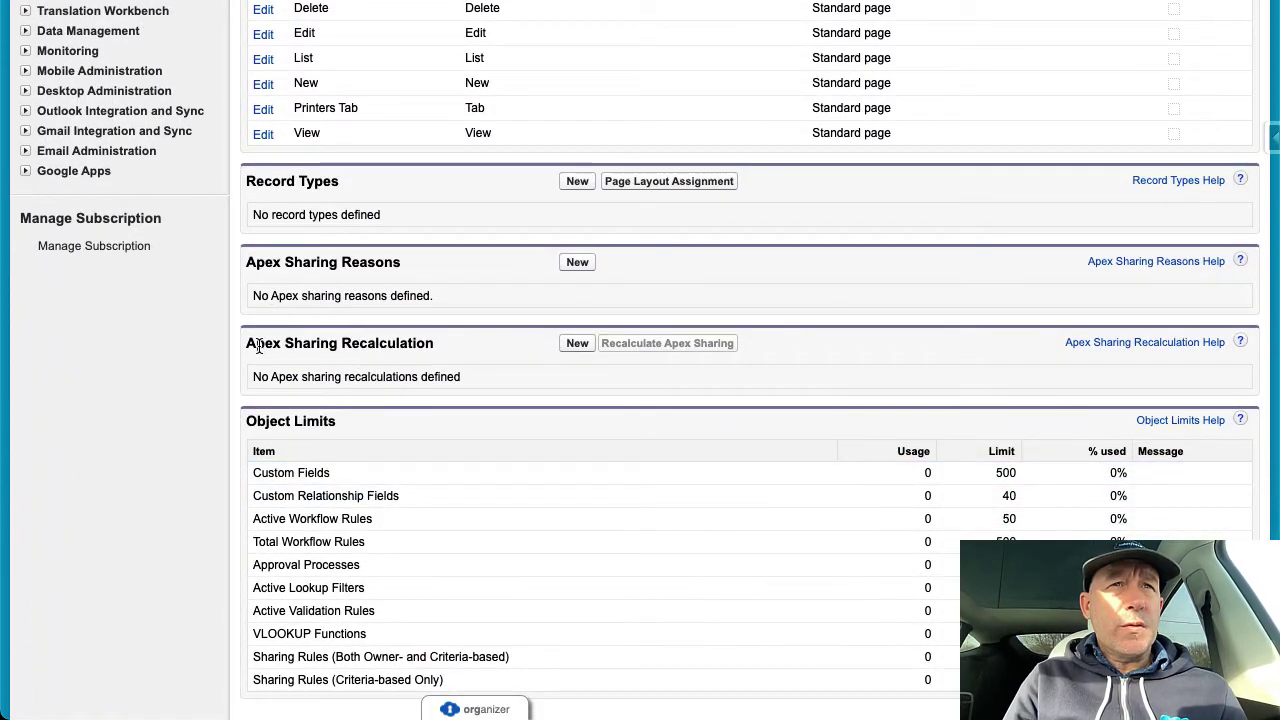
pyautogui.moveTo(247, 343); pyautogui.dragTo(437, 345)
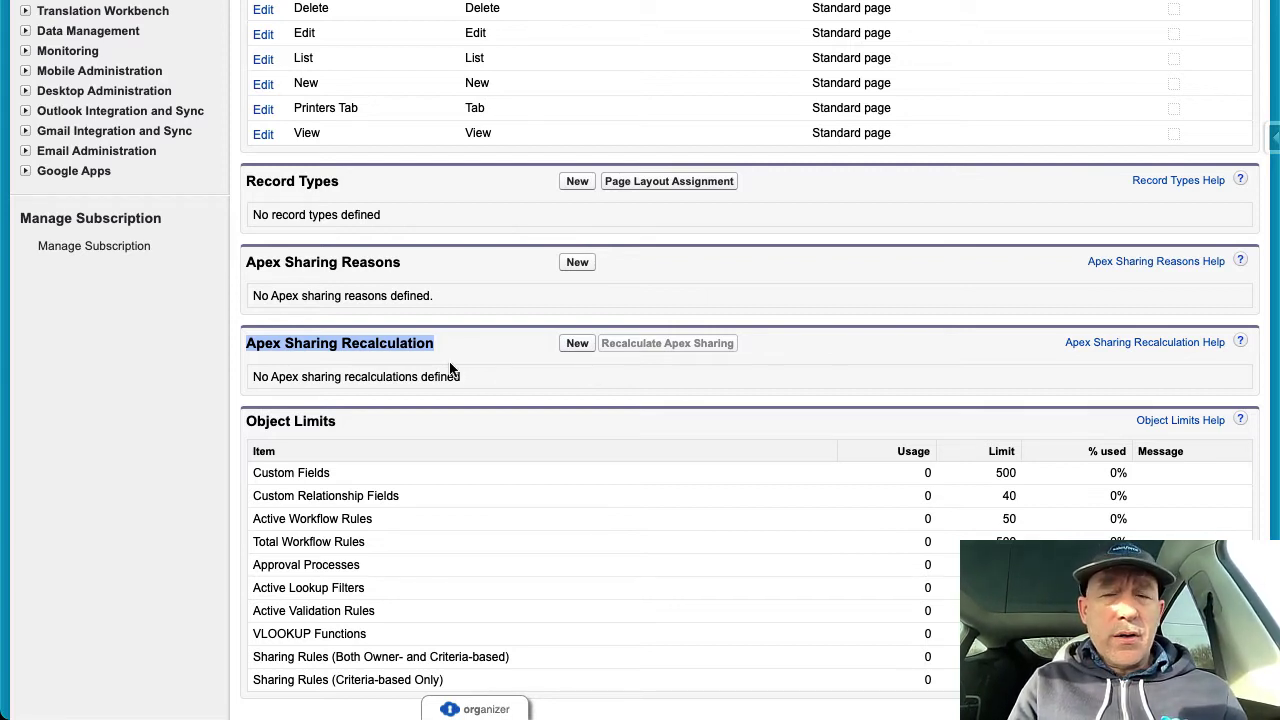
# Start a new Apex Sharing Recalculation for Printer and highlight the form's heading
pyautogui.click(333, 361)
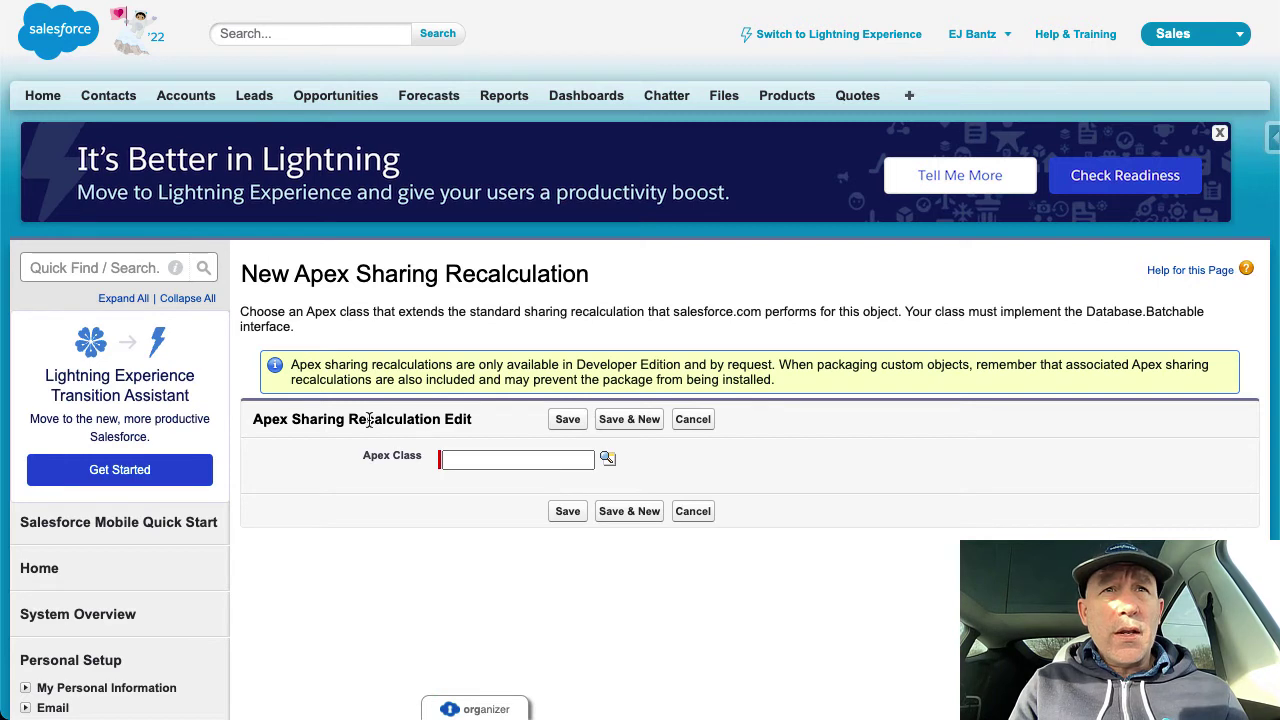
pyautogui.moveTo(351, 421); pyautogui.dragTo(439, 421)
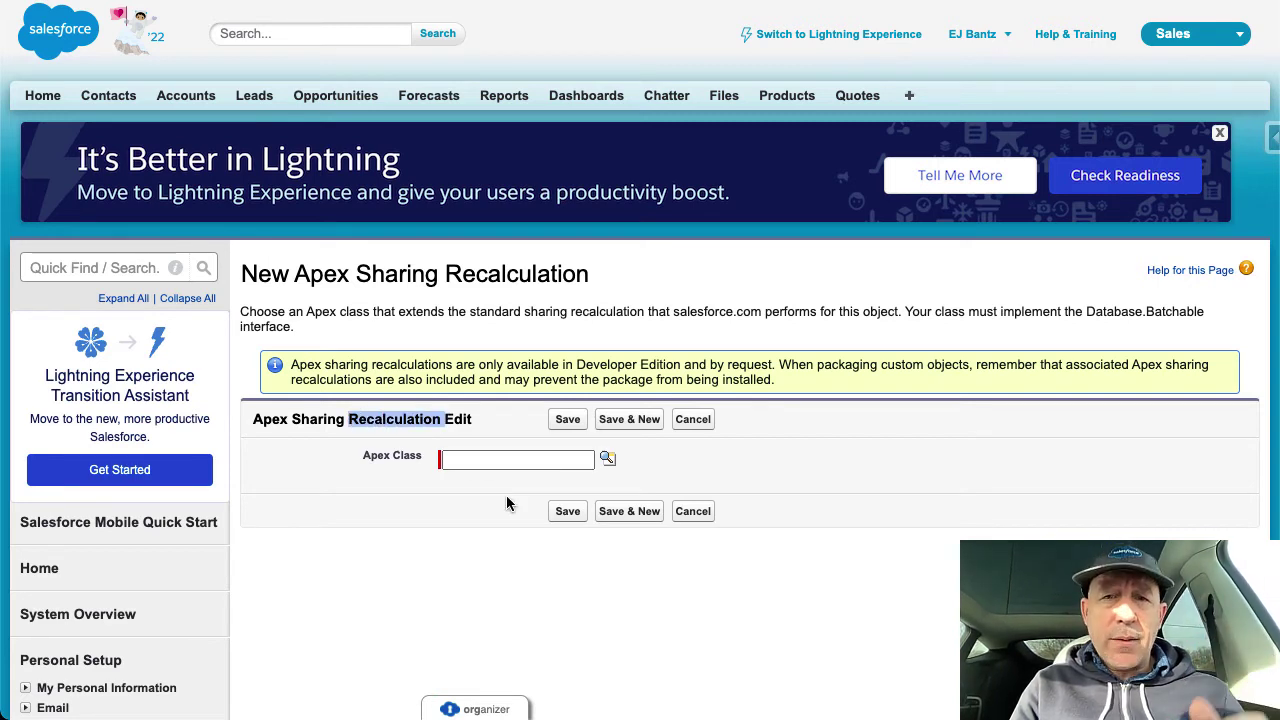
# Cancel the new recalculation and scroll through Printer's empty fields, validation rules and triggers sections
pyautogui.click(686, 514)
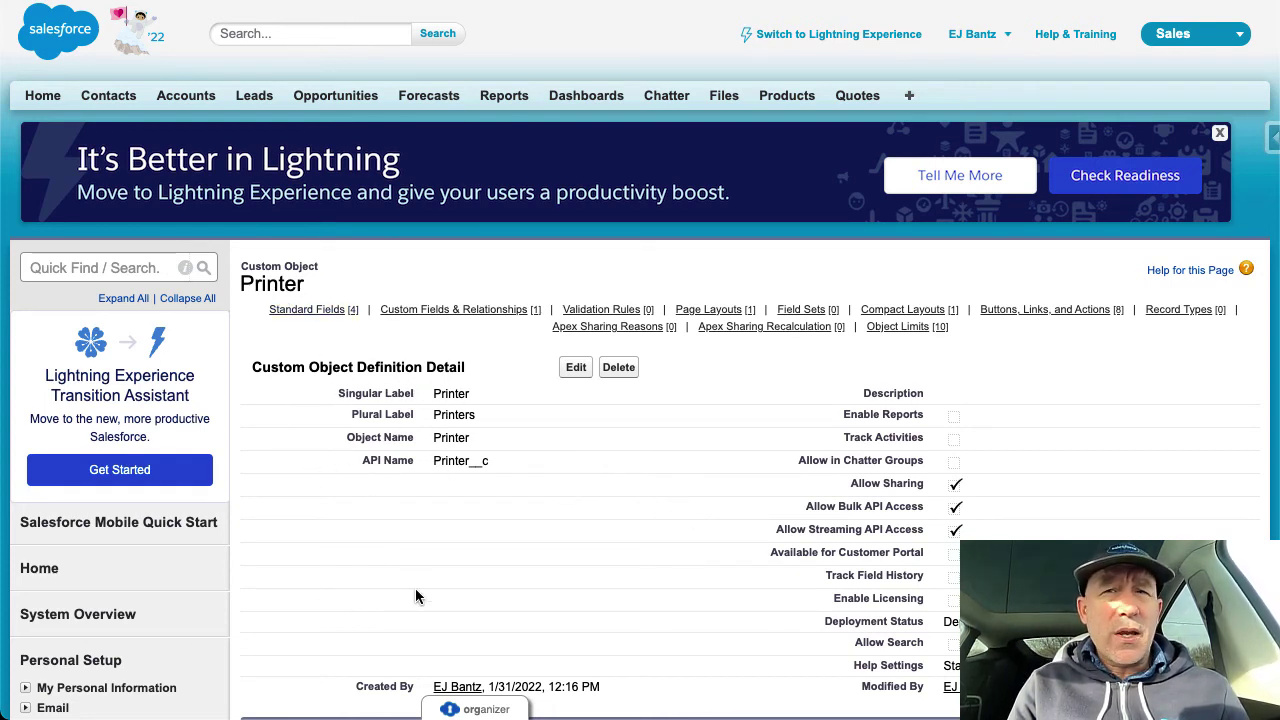
pyautogui.scroll(-10, 416, 596)
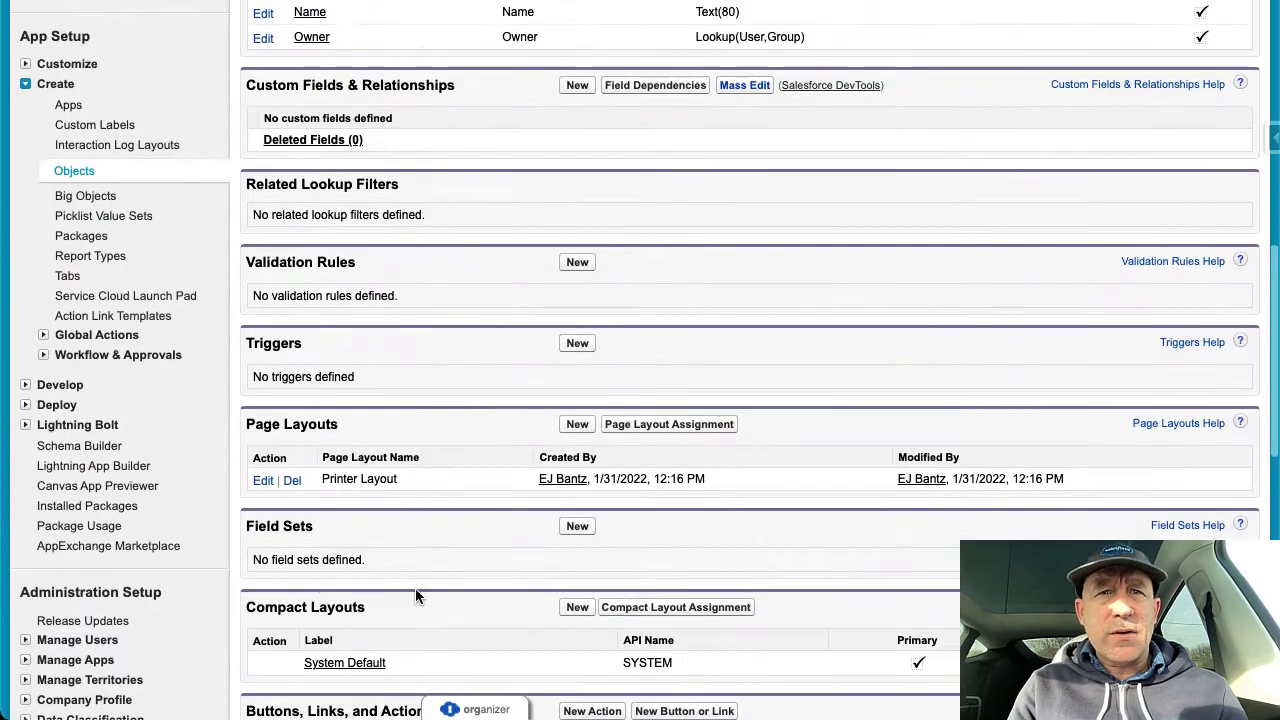
pyautogui.scroll(-1, 416, 596)
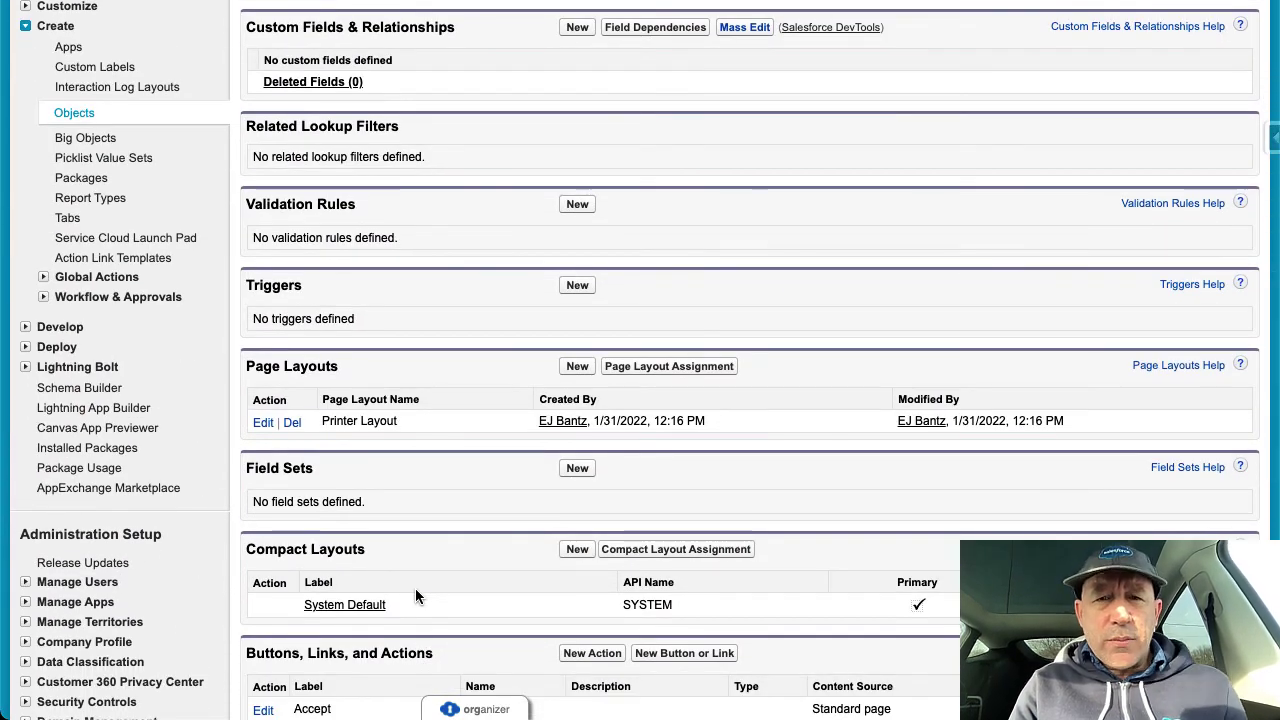